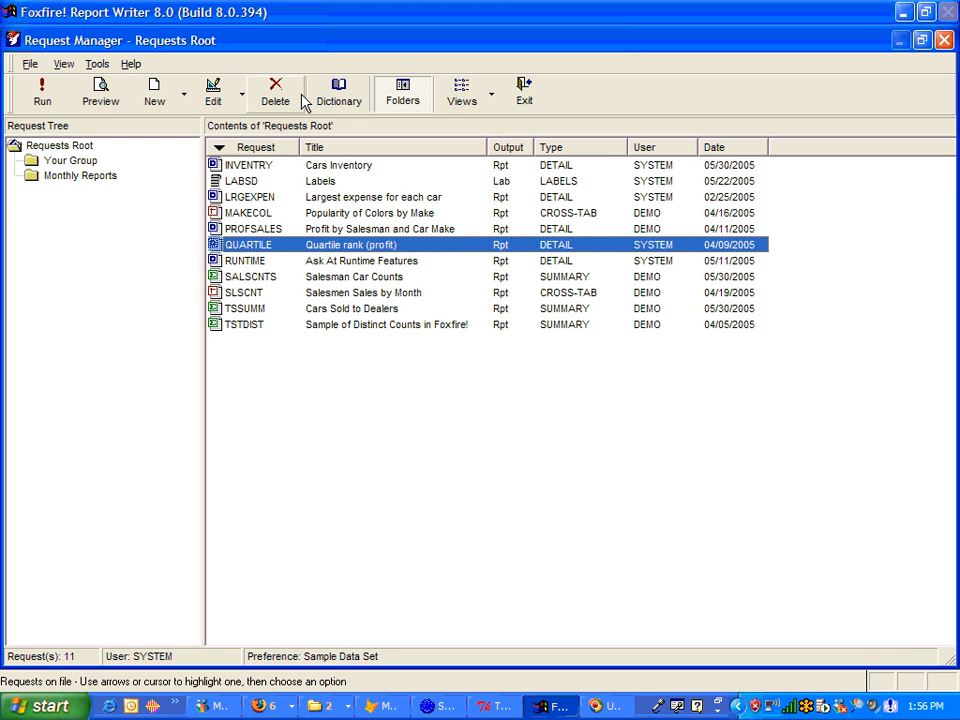
Step: Create a new Cross-Tab request using the Presentation style
left_click(155, 92)
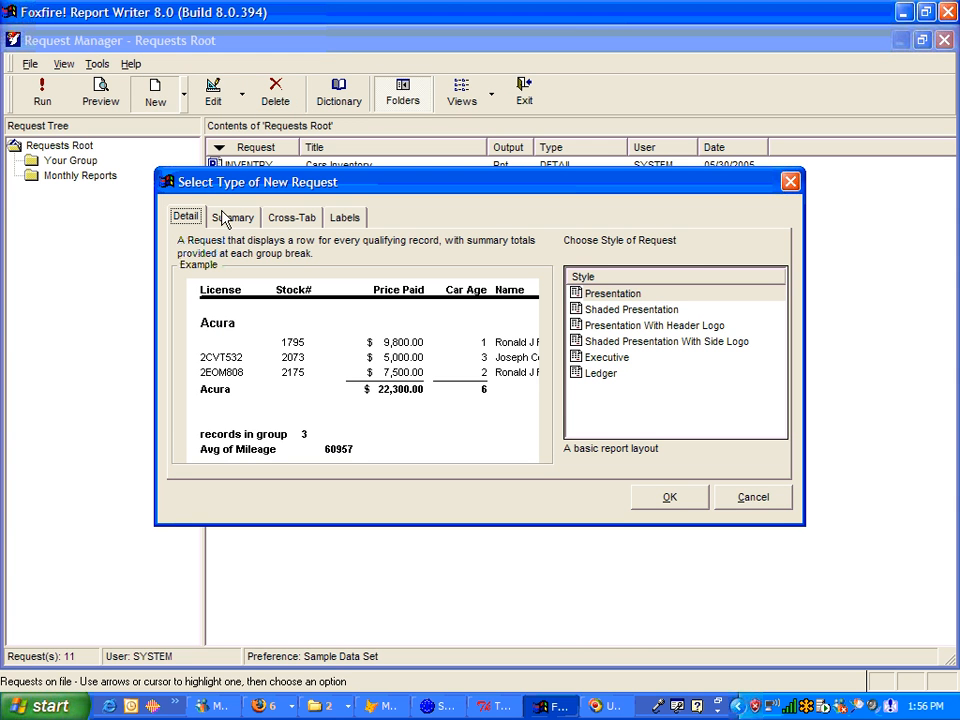
left_click(289, 218)
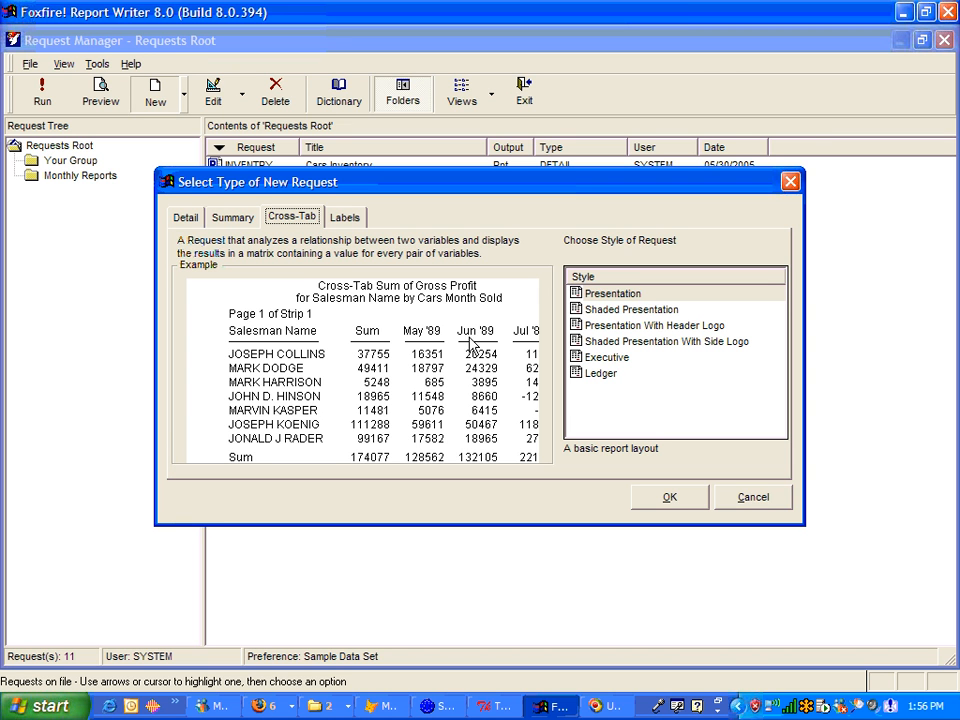
left_click(604, 296)
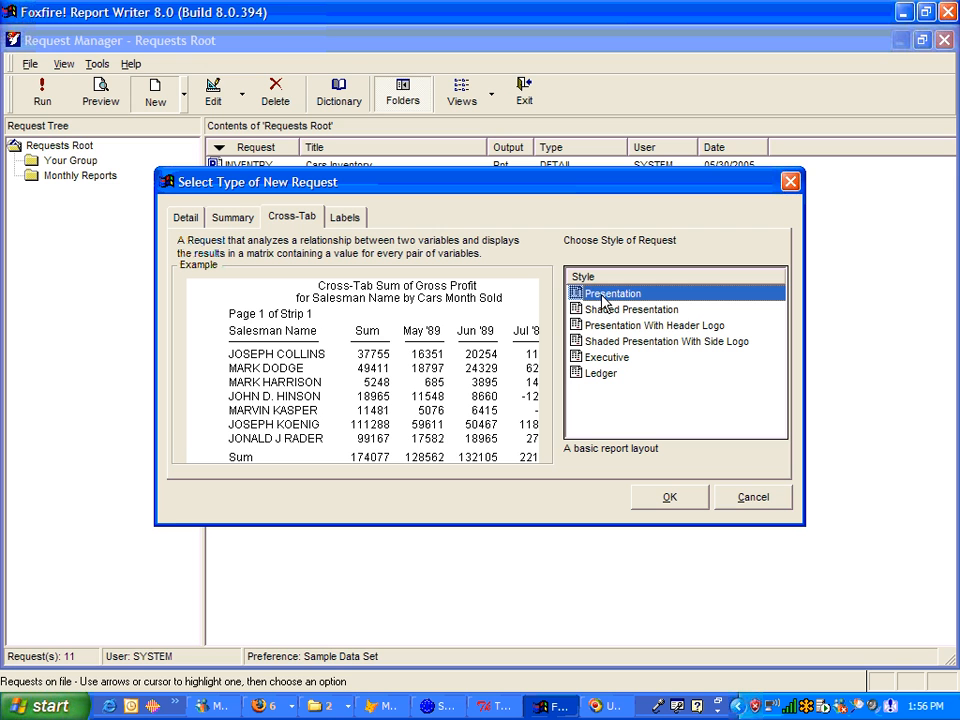
left_click(668, 497)
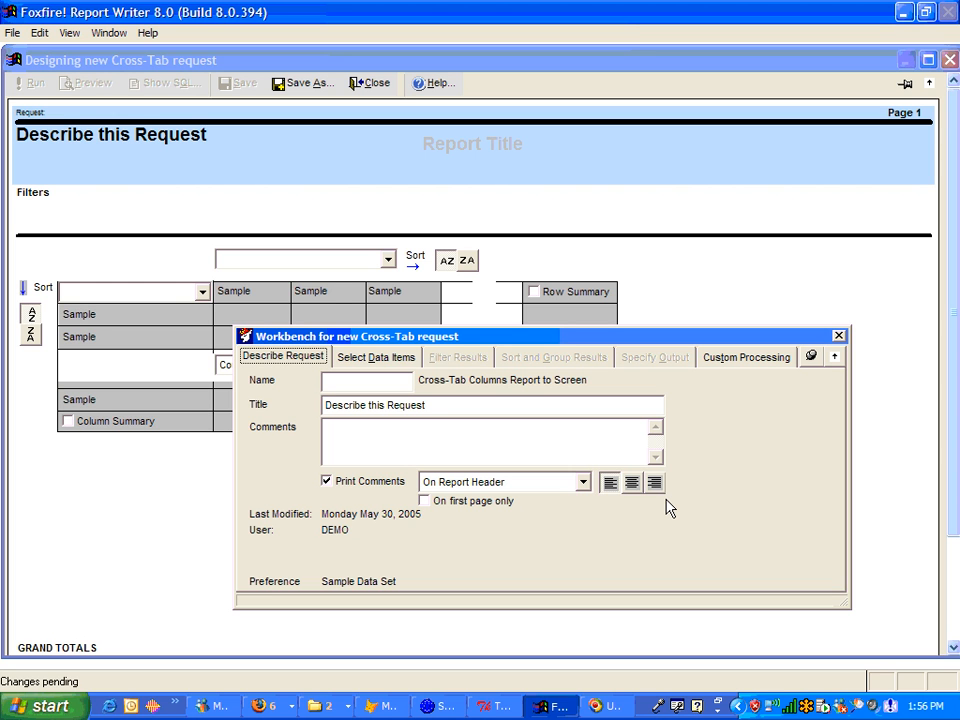
Step: Name the request CRSSALES and give it the title Sales Price by Make
left_click(401, 384)
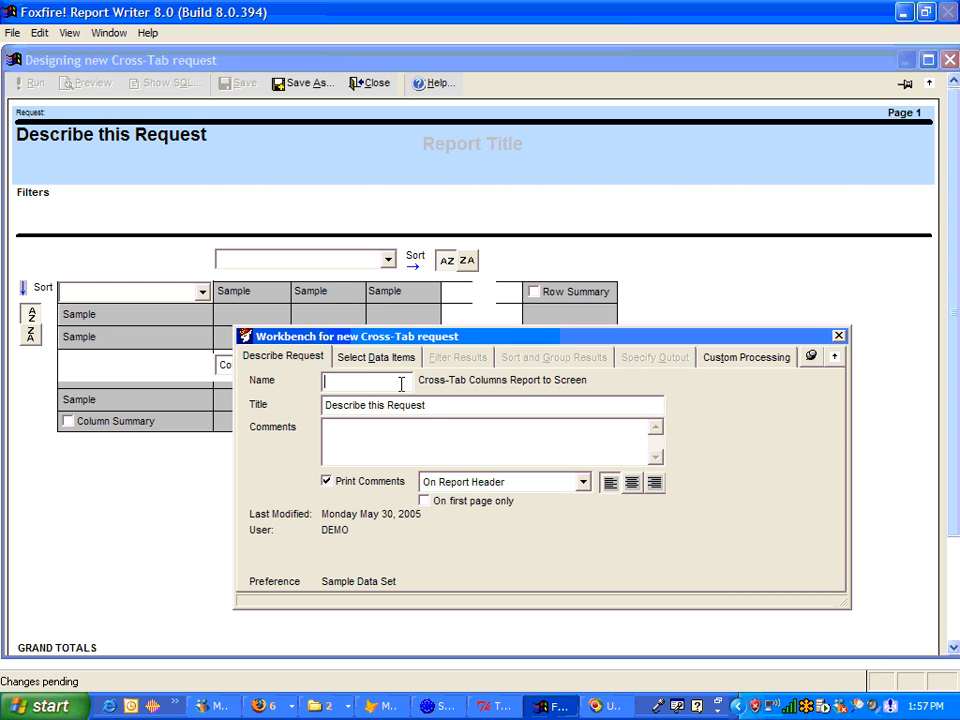
type("CRSSALES")
key("Tab")
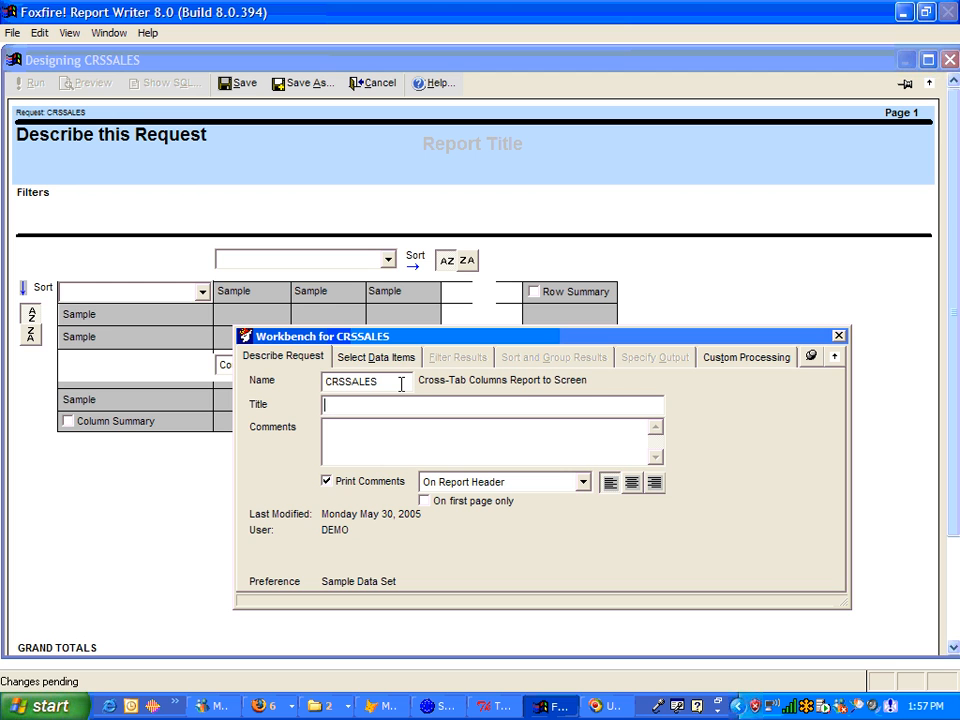
type("Sales Price by Make")
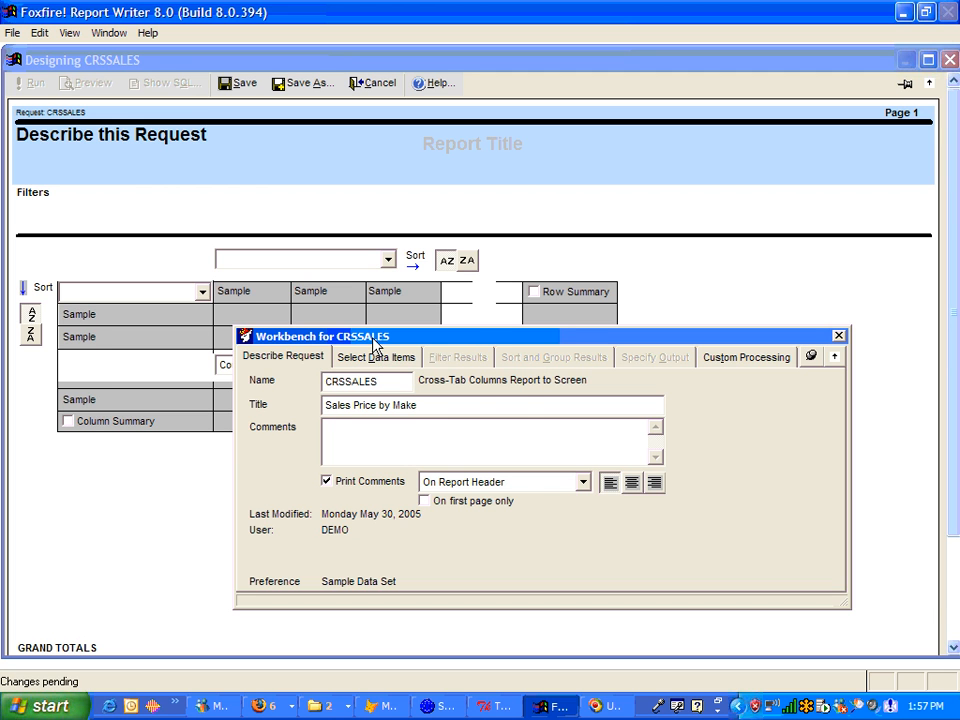
Step: In the data items, set Cars Make as the row item for the cross-tab
left_click_drag(372, 337, 483, 333)
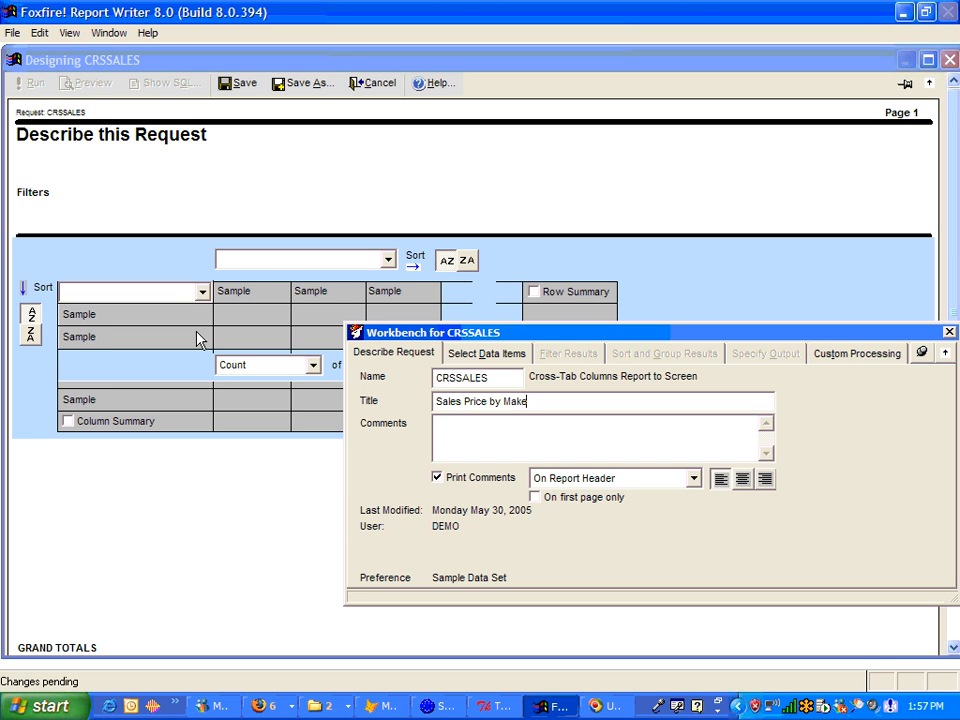
left_click(518, 356)
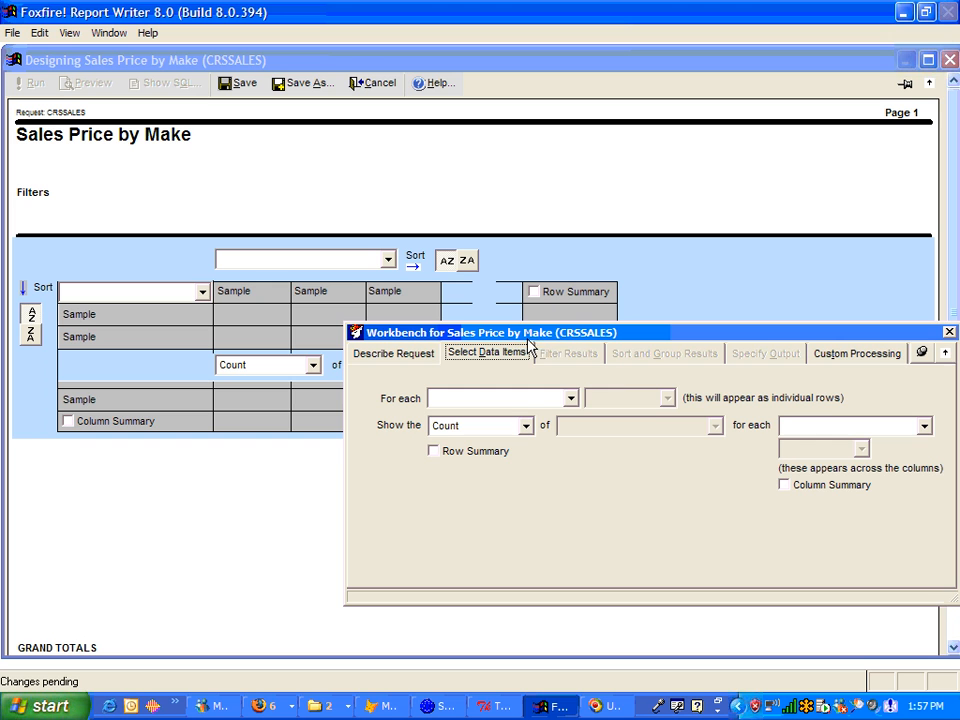
left_click_drag(517, 337, 462, 329)
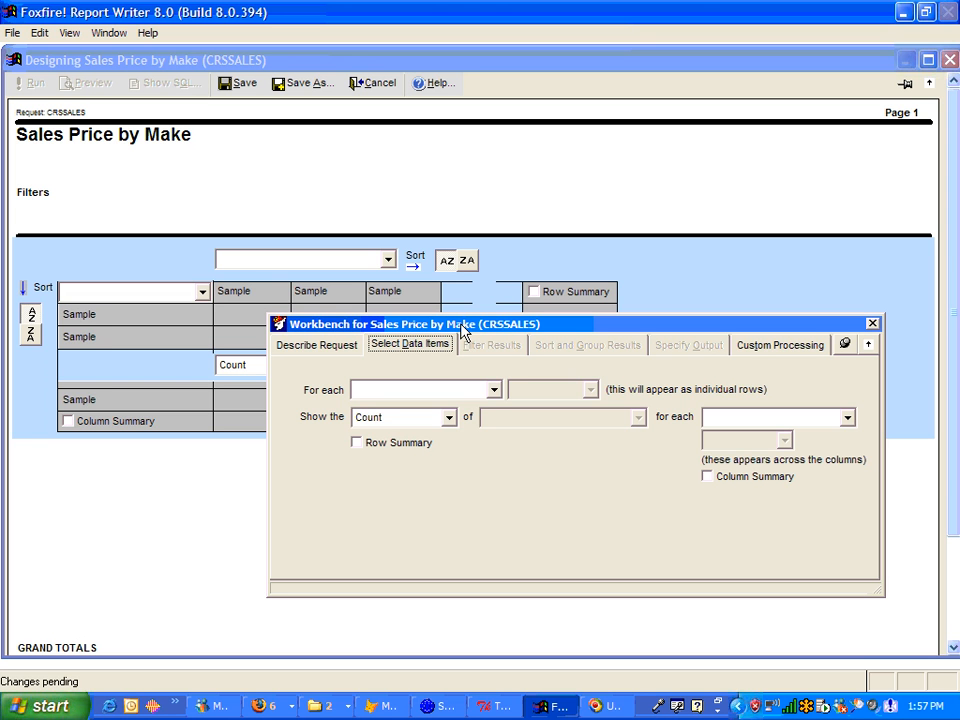
left_click(493, 392)
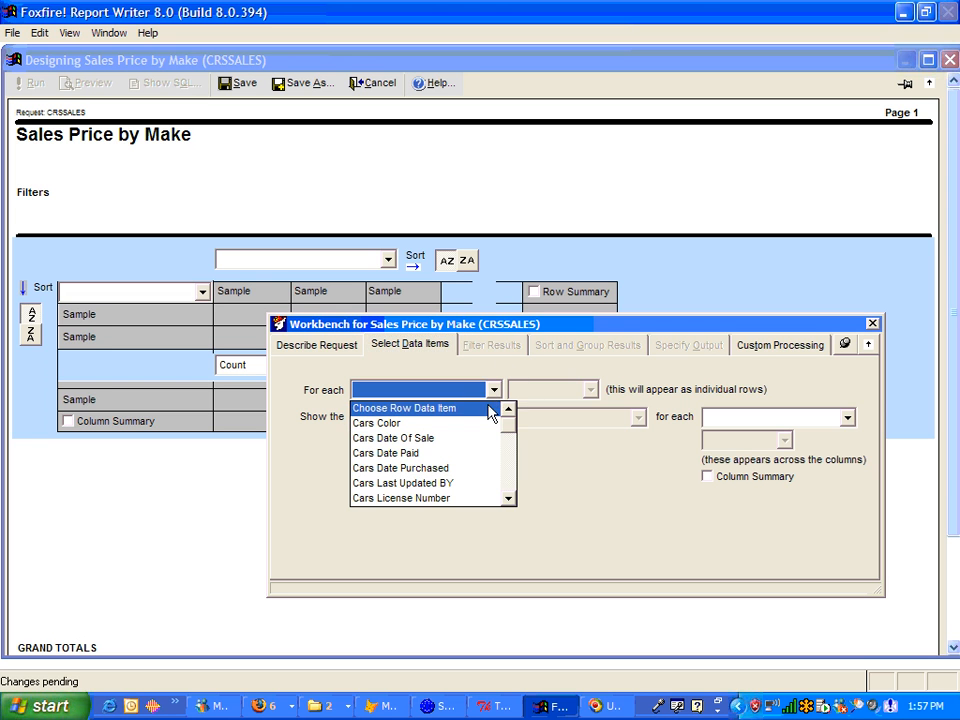
left_click(509, 460)
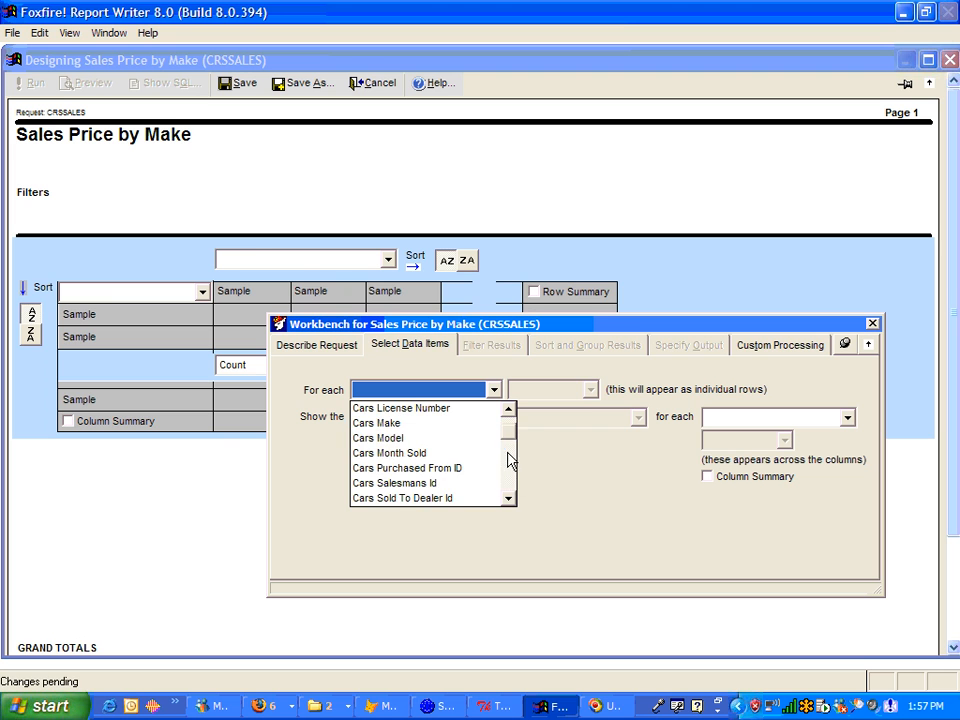
left_click(452, 423)
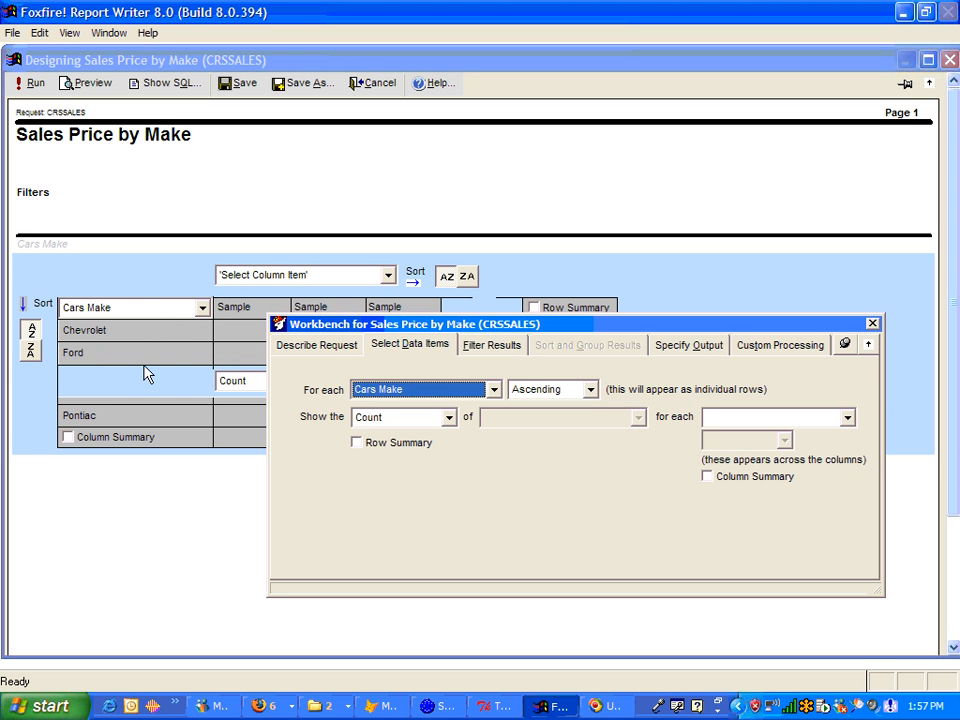
Step: Set the cell calculation to Average of Cars Sale Price
left_click(418, 428)
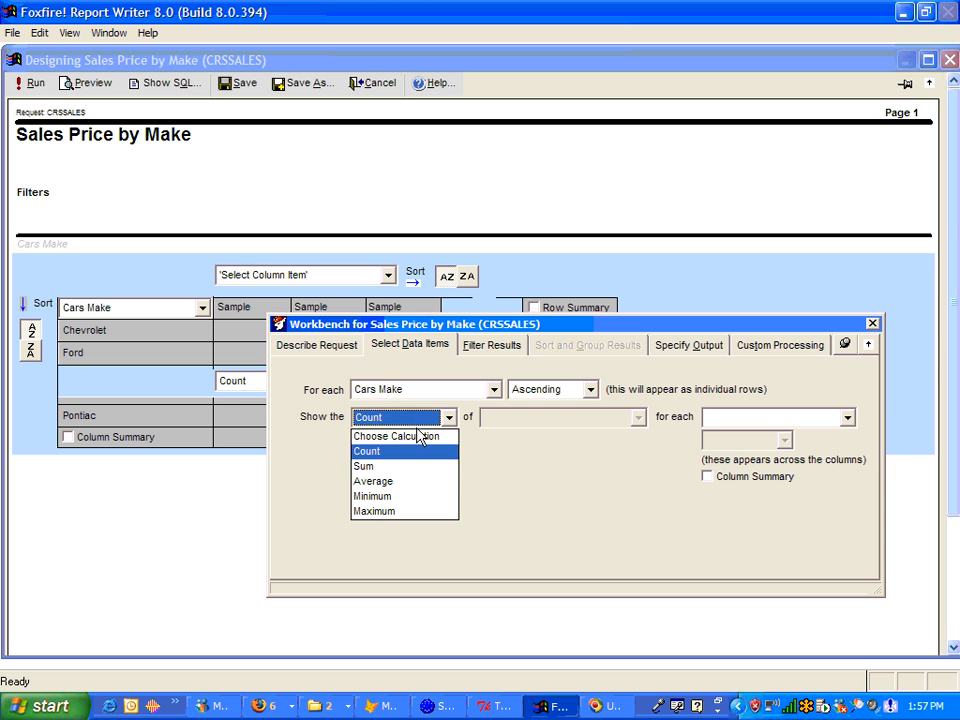
left_click(414, 482)
left_click(560, 417)
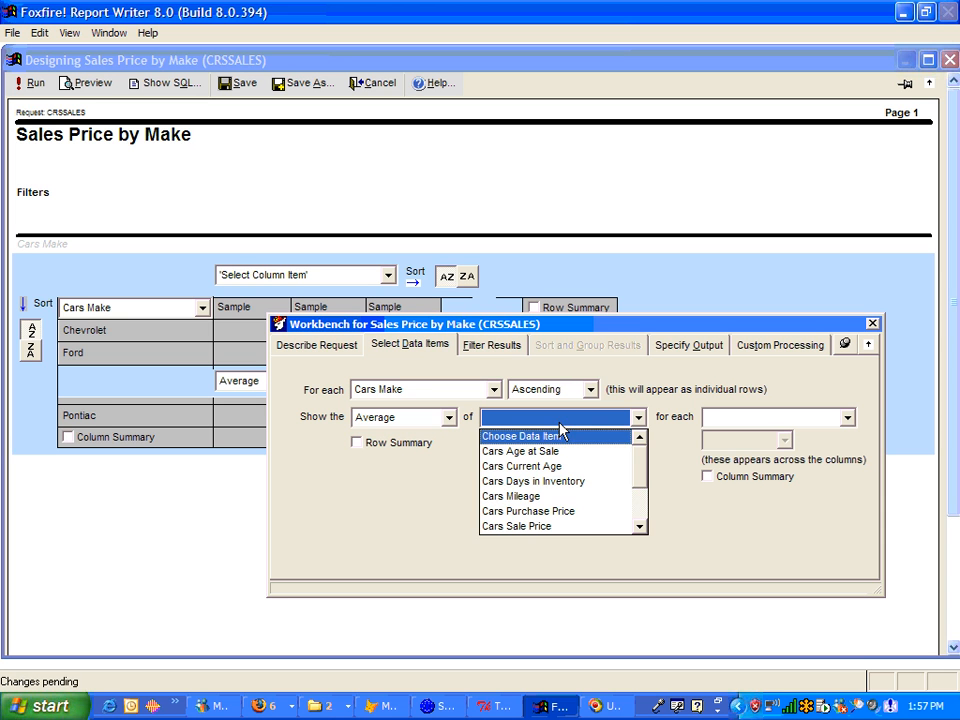
left_click(589, 526)
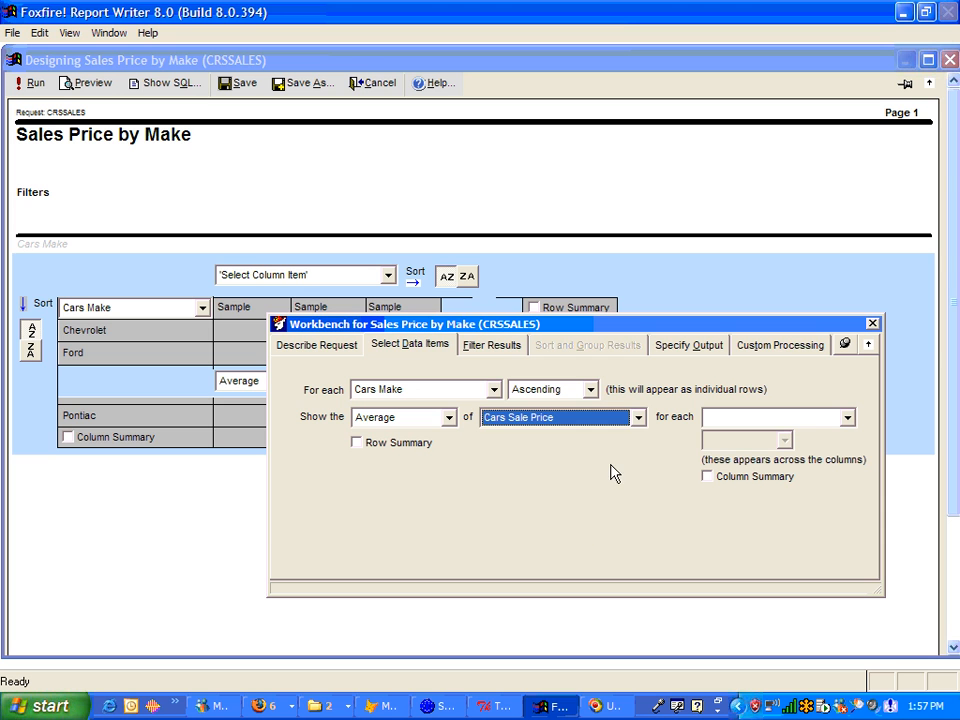
Step: Set Cars Year as the column item across the cross-tab
left_click(810, 420)
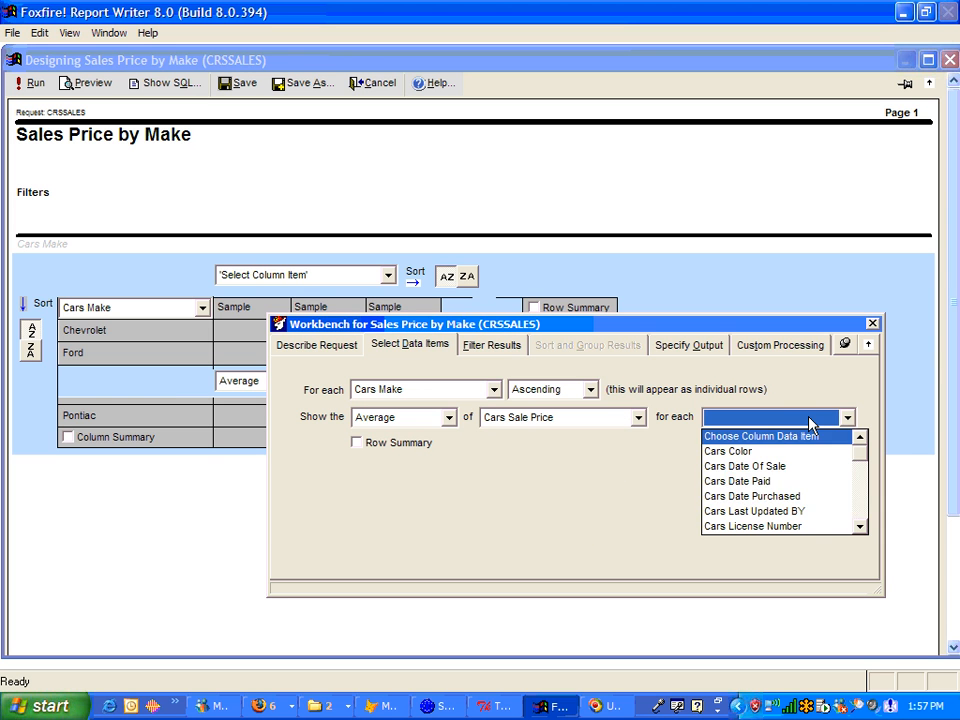
left_click(859, 513)
left_click(860, 513)
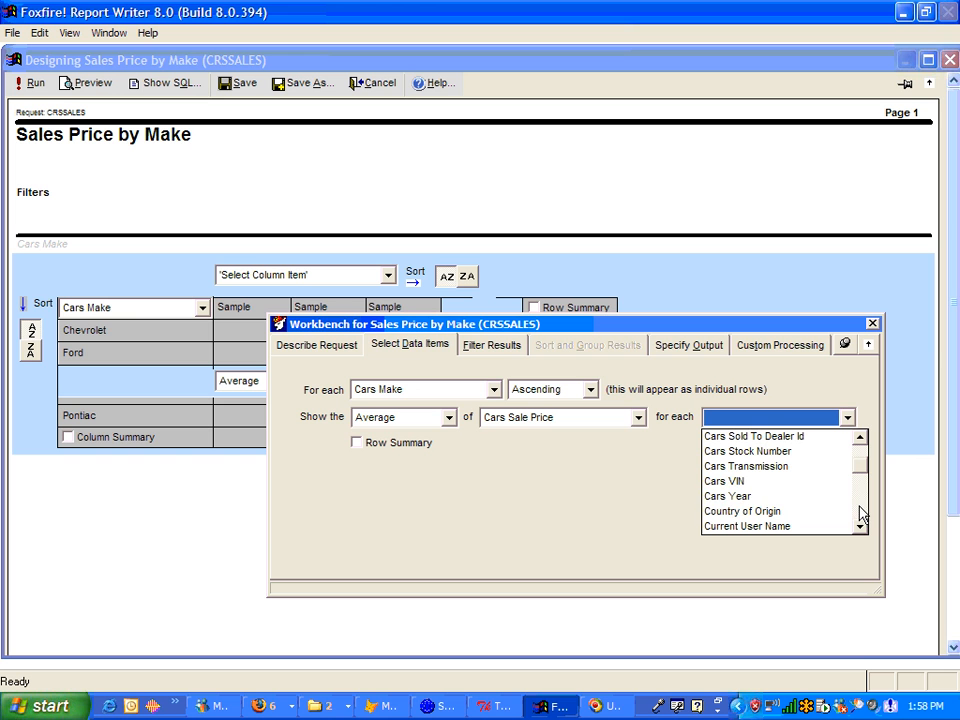
left_click(775, 500)
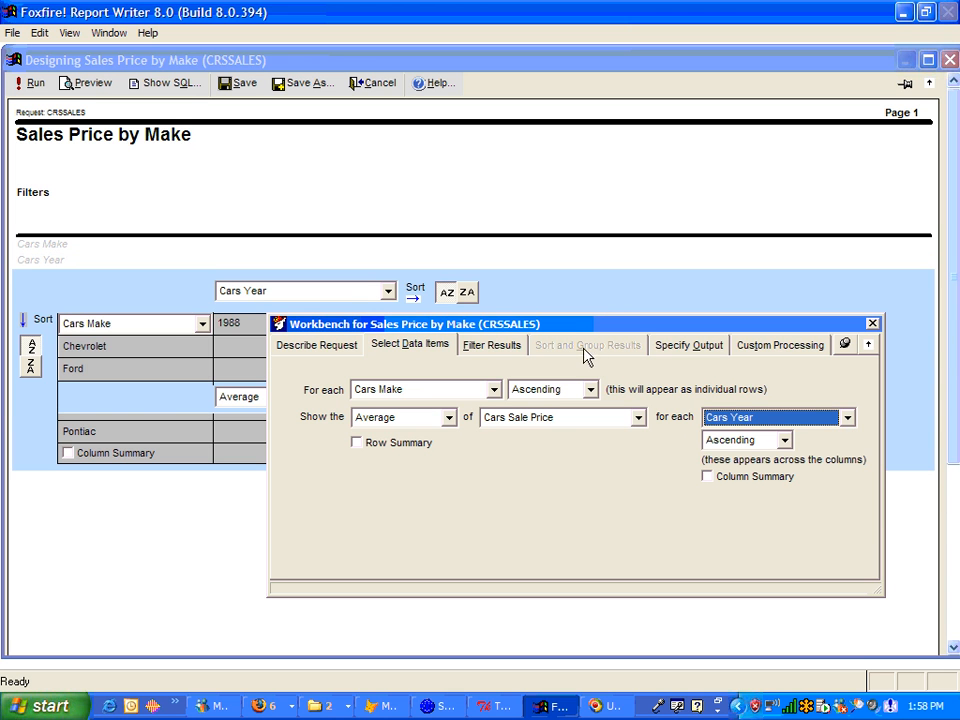
Step: Save the request
left_click_drag(574, 330, 575, 388)
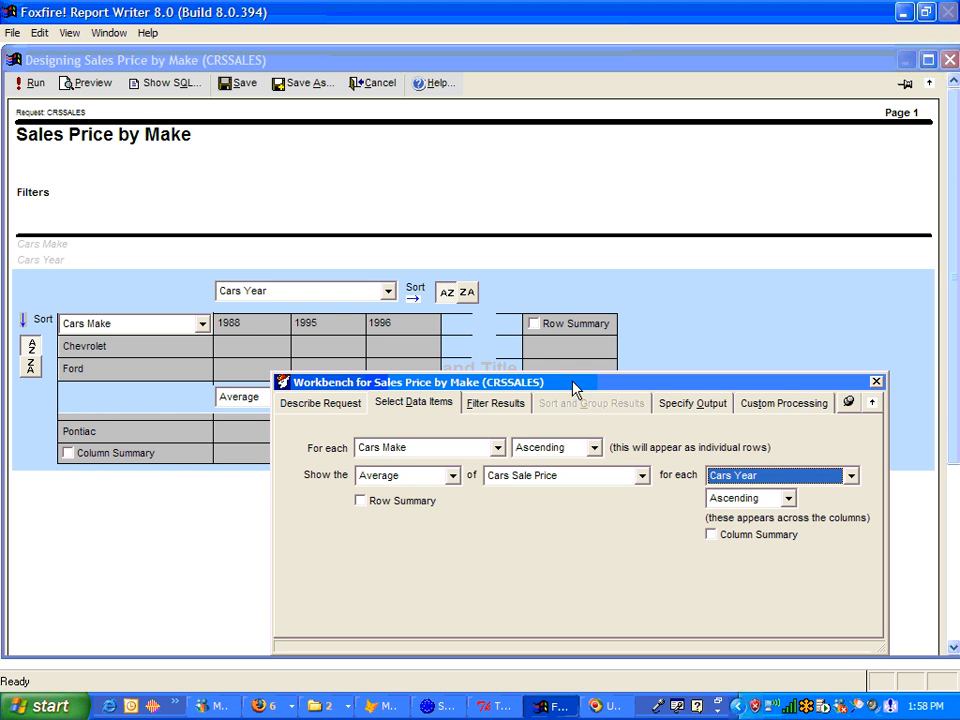
left_click_drag(575, 381, 579, 367)
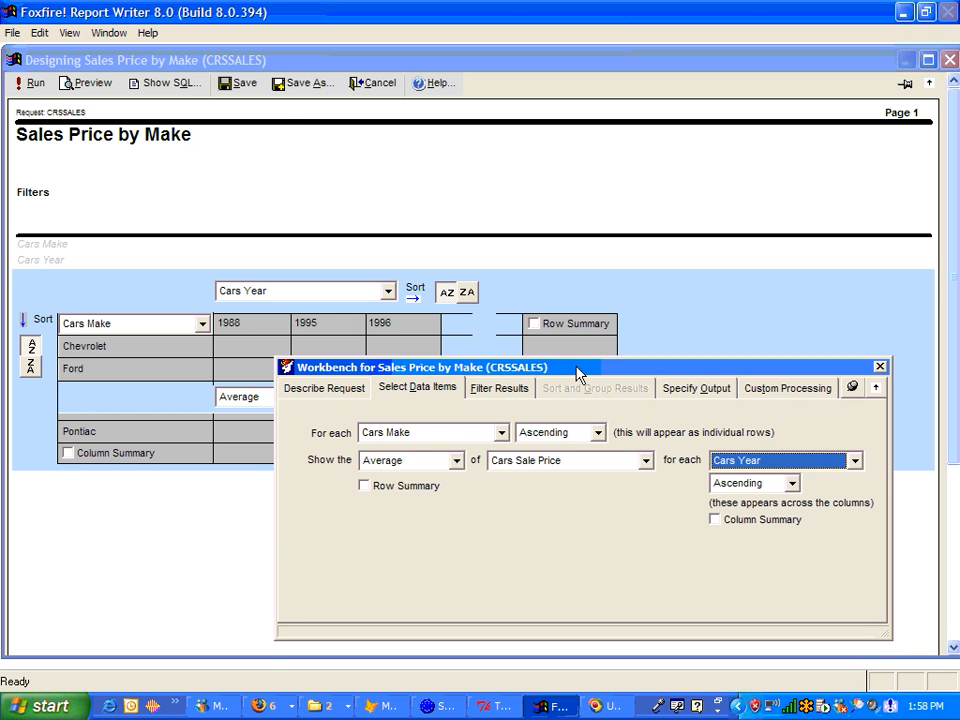
left_click(240, 92)
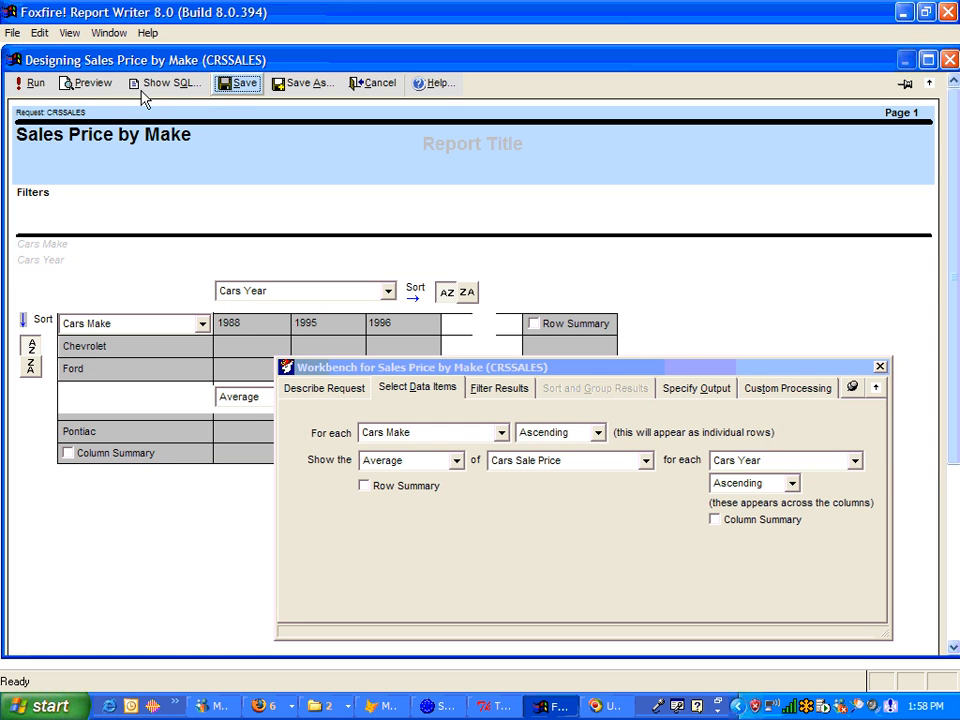
Step: Run the report and review its strips in the preview, then close the preview
left_click(35, 87)
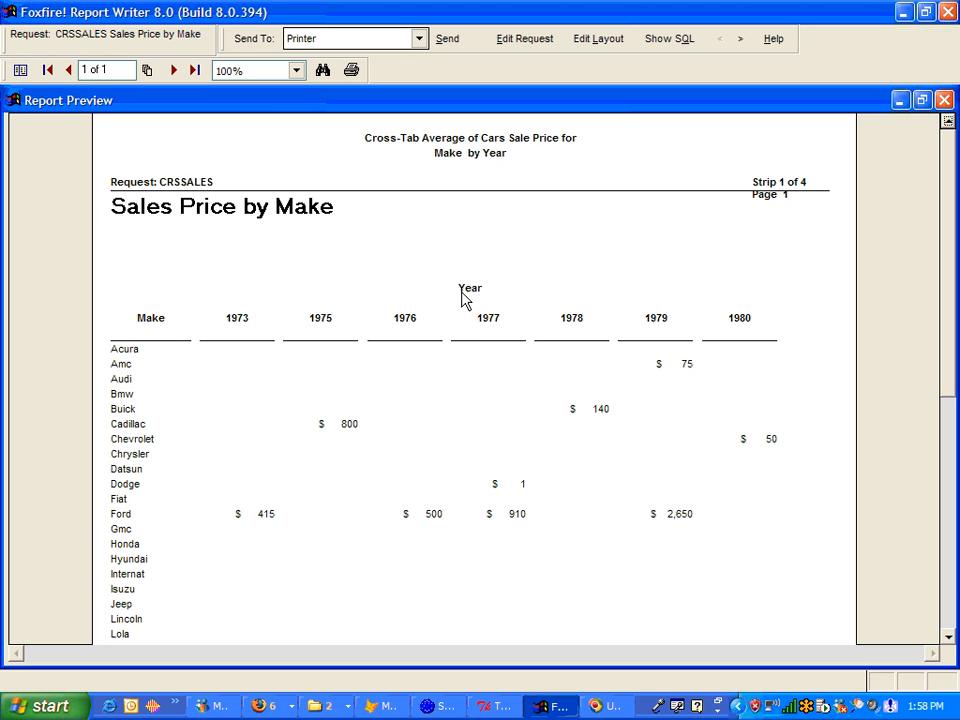
left_click(945, 583)
left_click(945, 588)
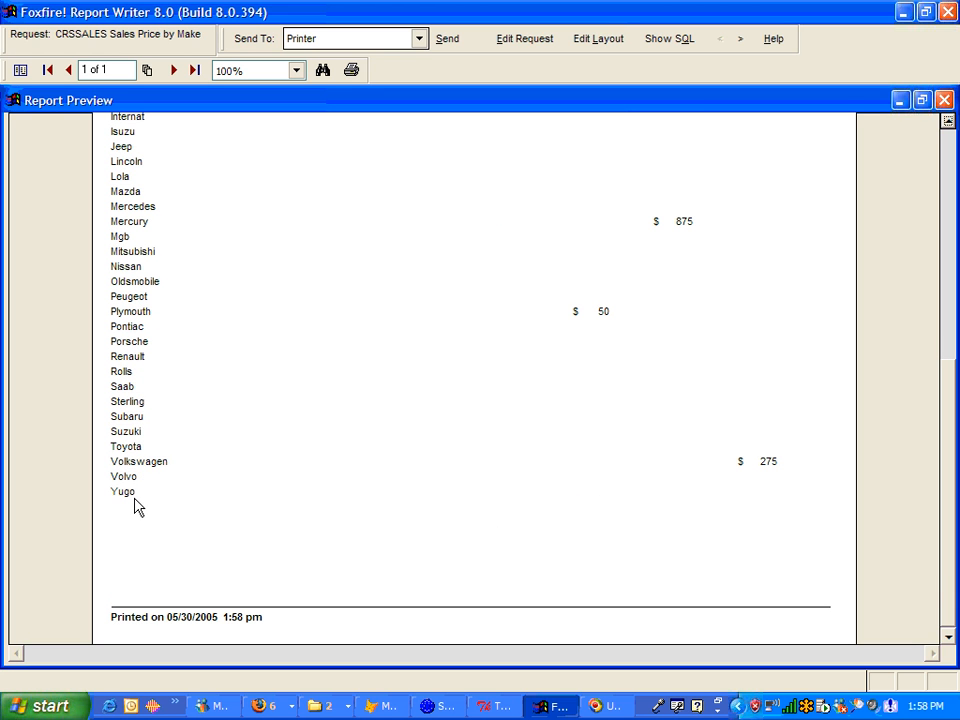
left_click(952, 186)
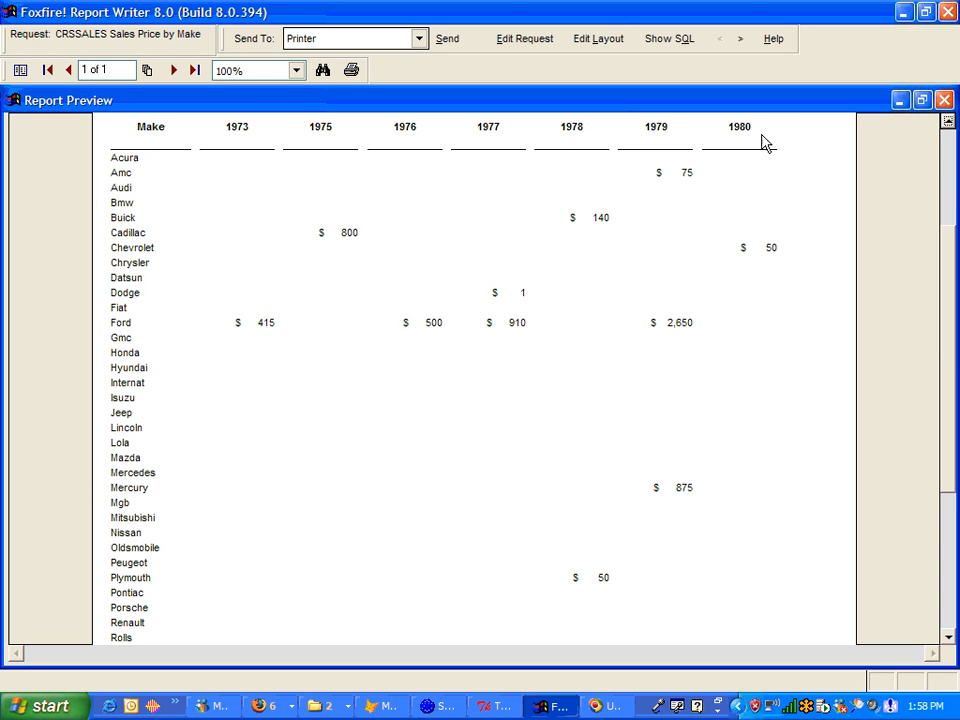
left_click(949, 122)
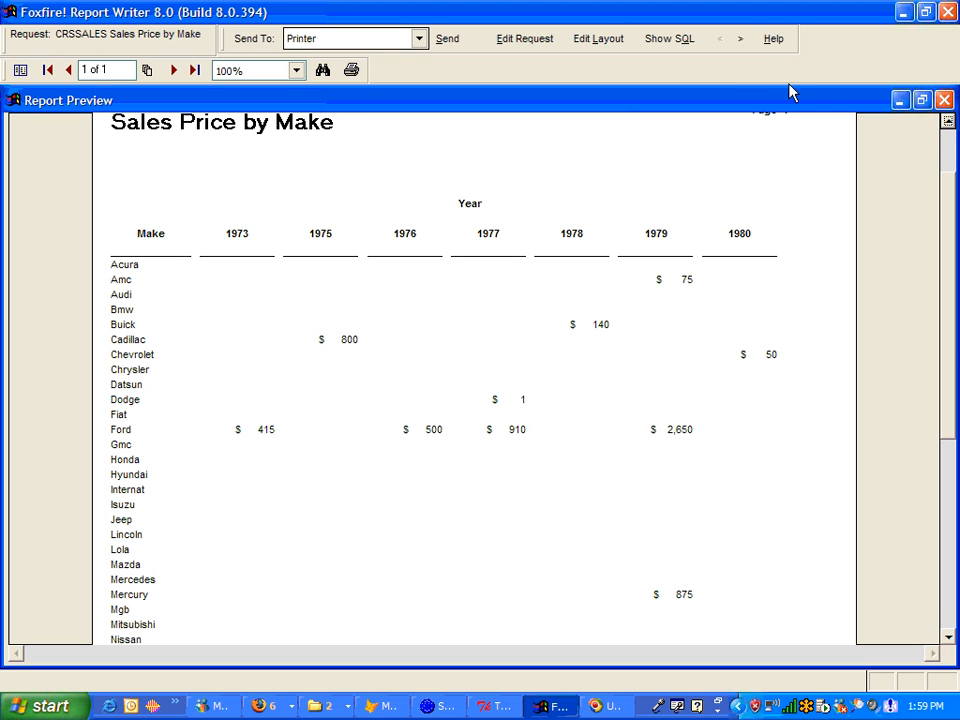
left_click(746, 51)
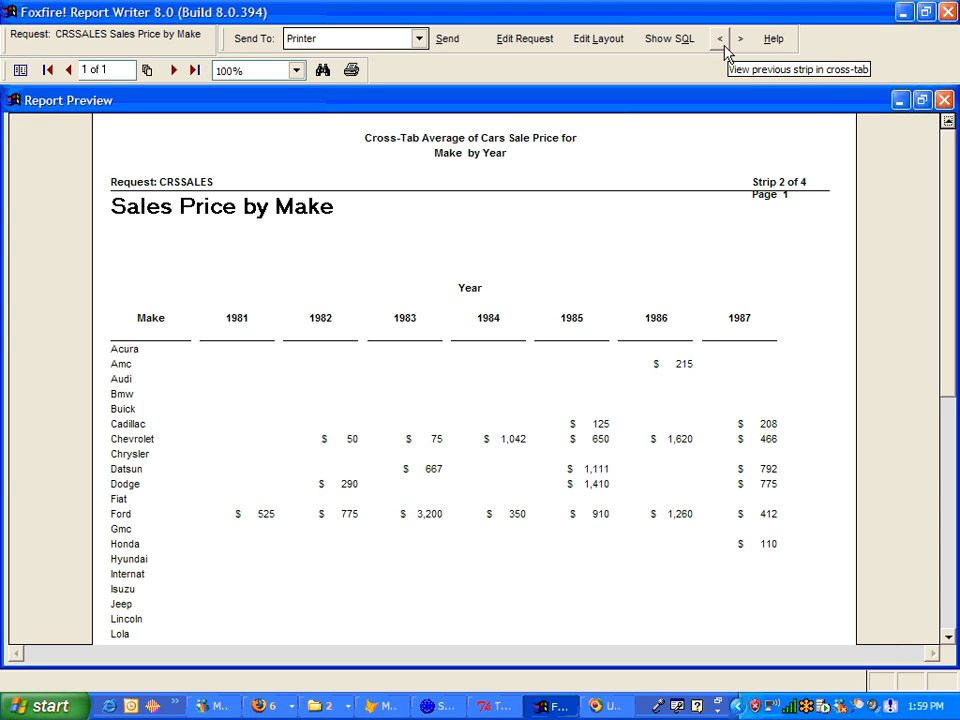
left_click(942, 102)
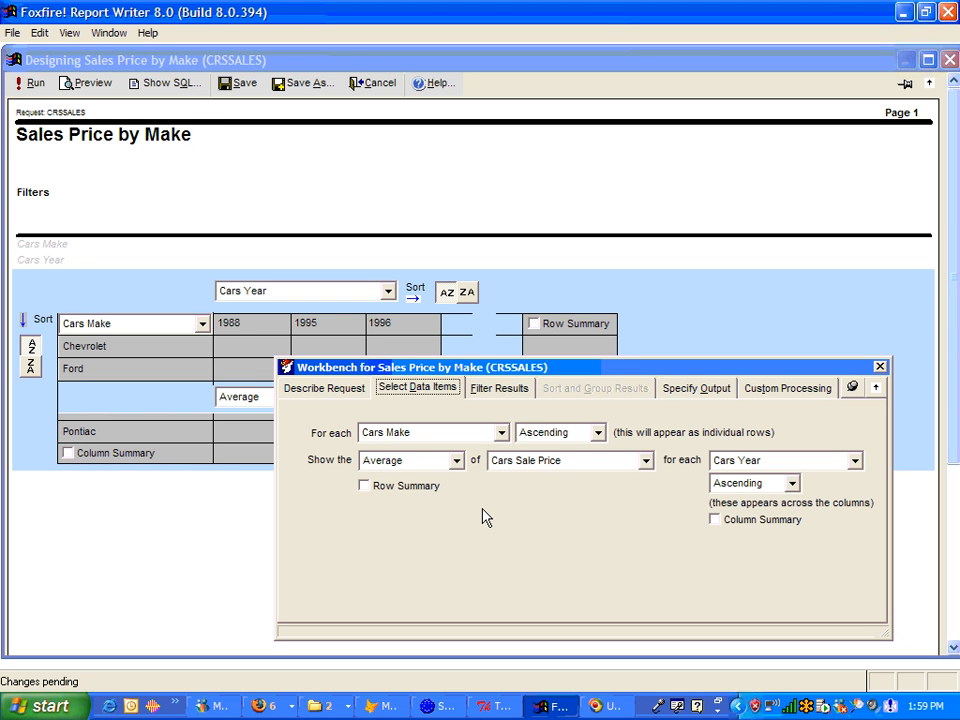
Step: Turn on both Row Summary and Column Summary for the cross-tab
left_click(386, 488)
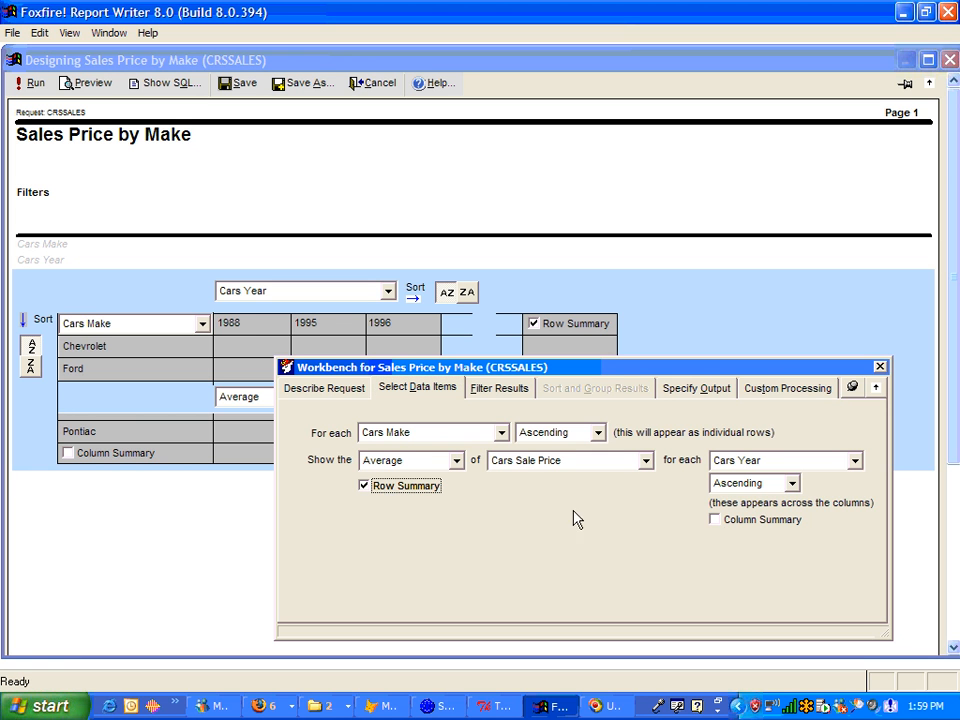
left_click(731, 527)
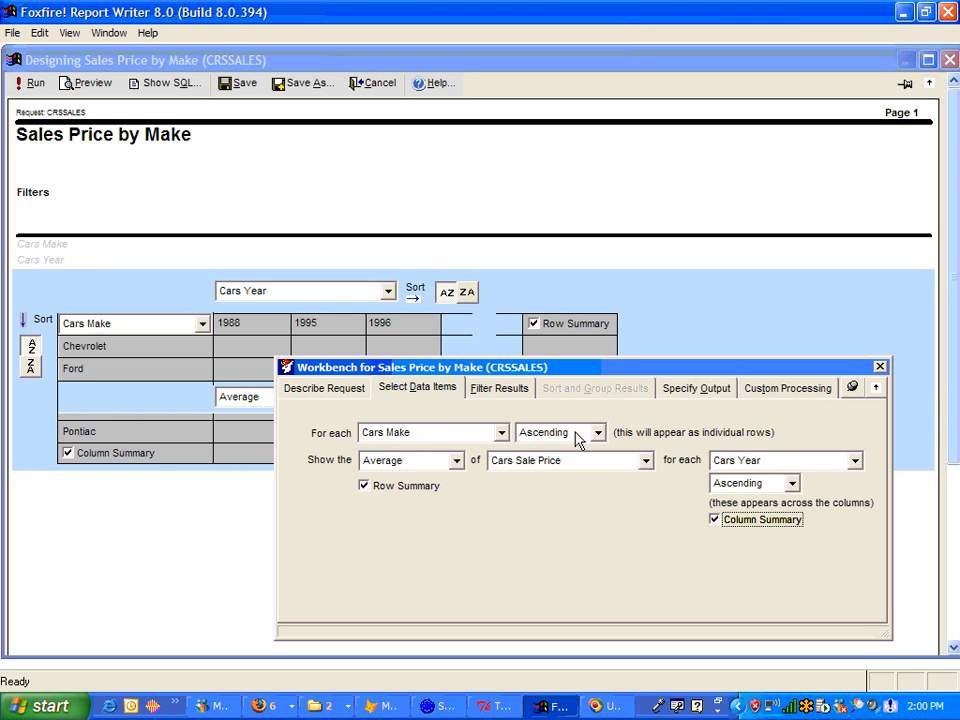
Step: Add a filter condition so that Cars Year is After 1980
left_click(512, 392)
double_click(333, 438)
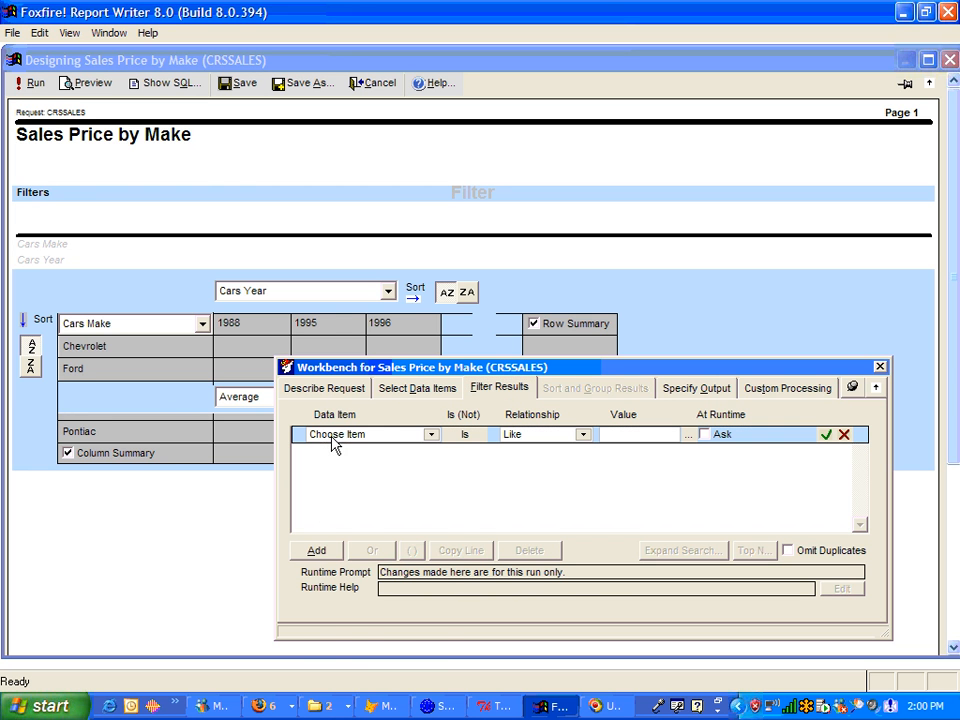
left_click(345, 436)
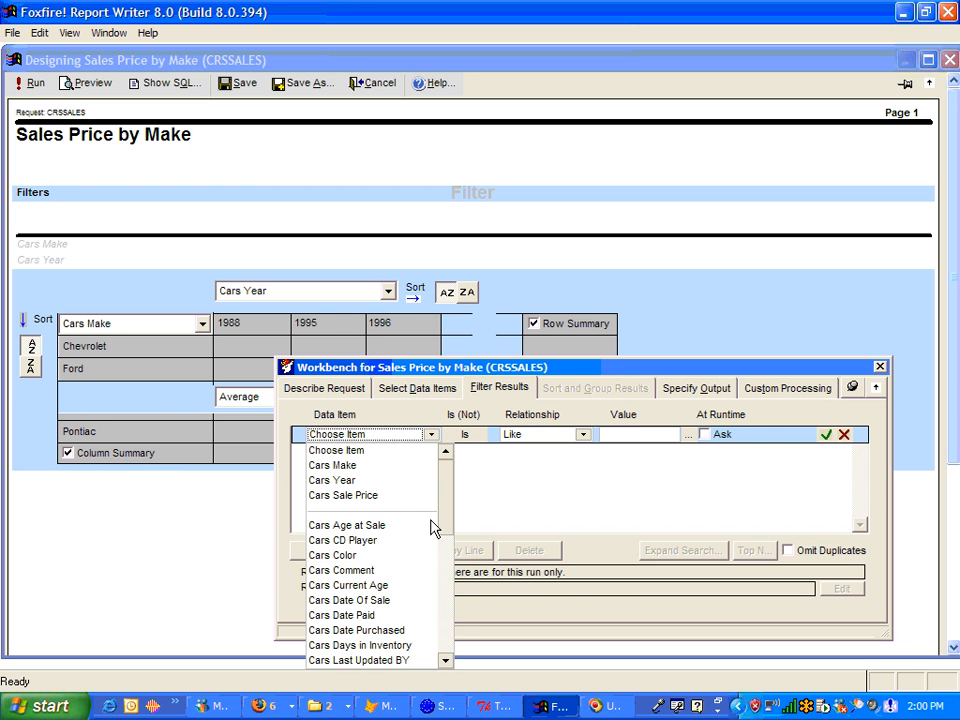
left_click(380, 482)
left_click(532, 437)
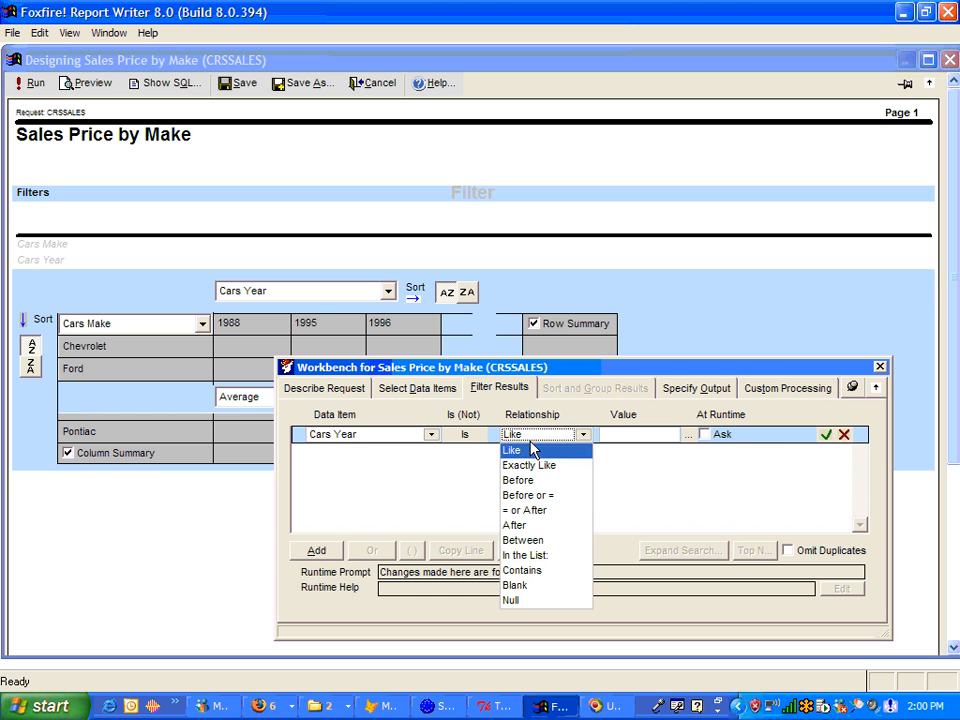
left_click(541, 525)
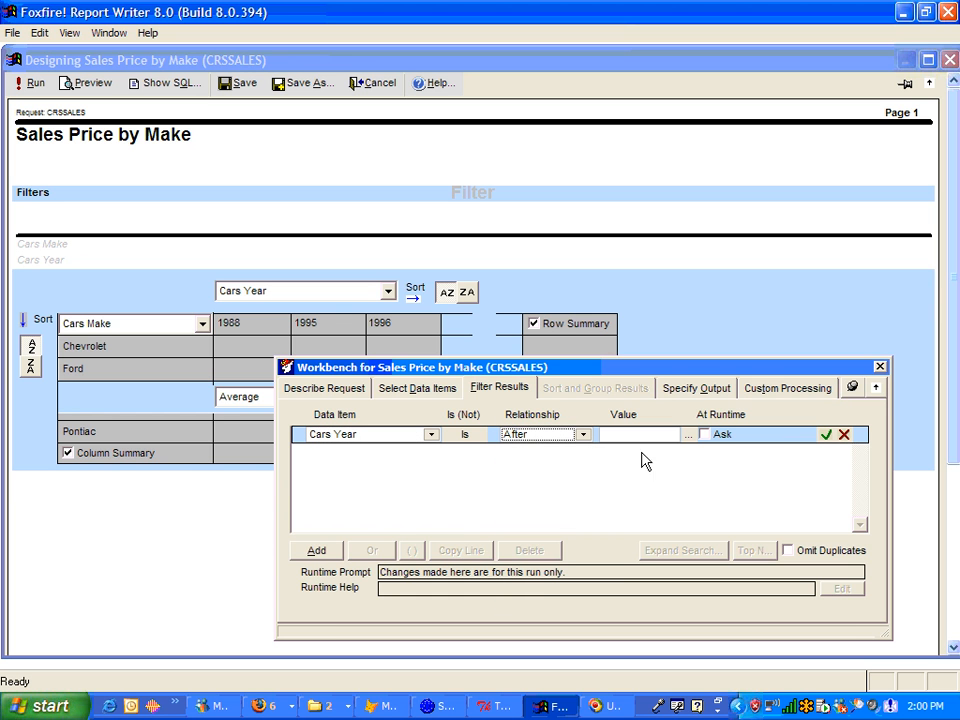
left_click(630, 435)
type("1980")
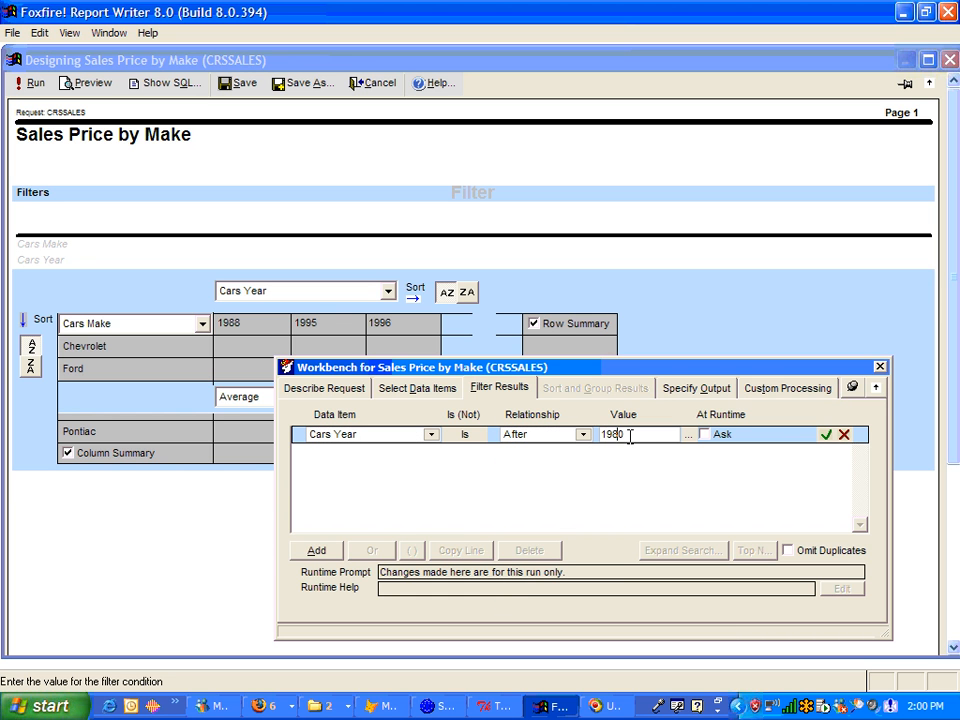
left_click(827, 436)
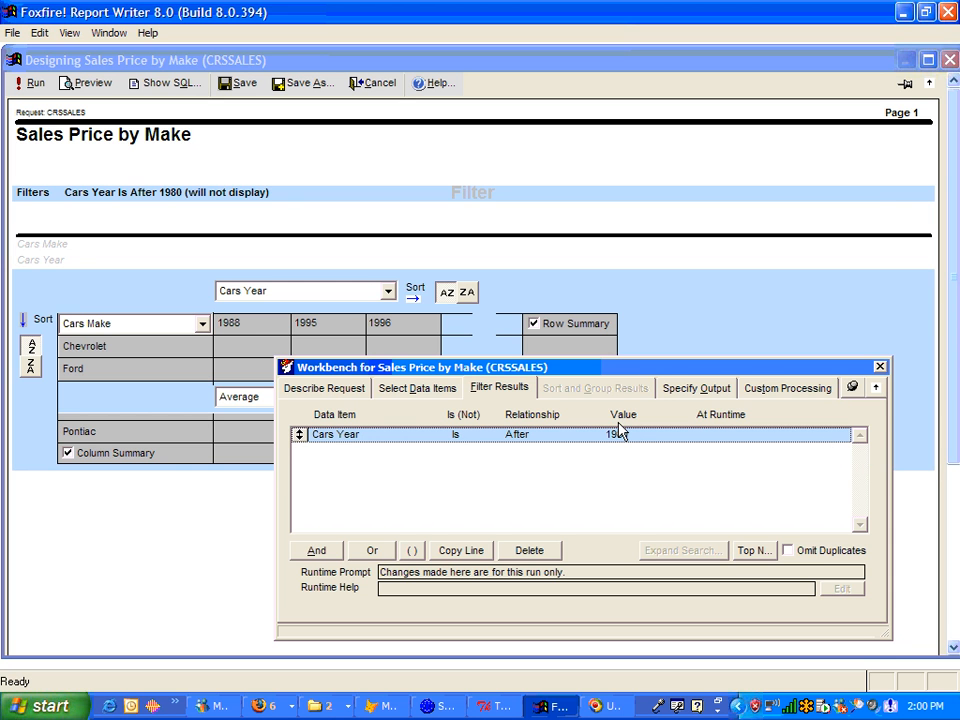
Step: Save the request and run the report
left_click(240, 92)
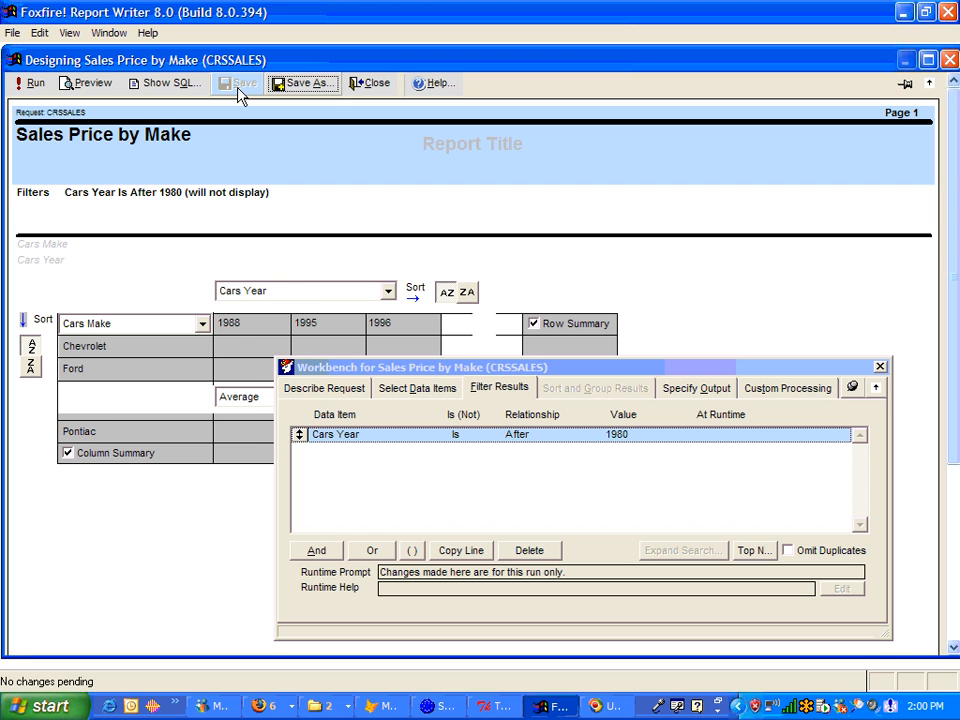
left_click(34, 84)
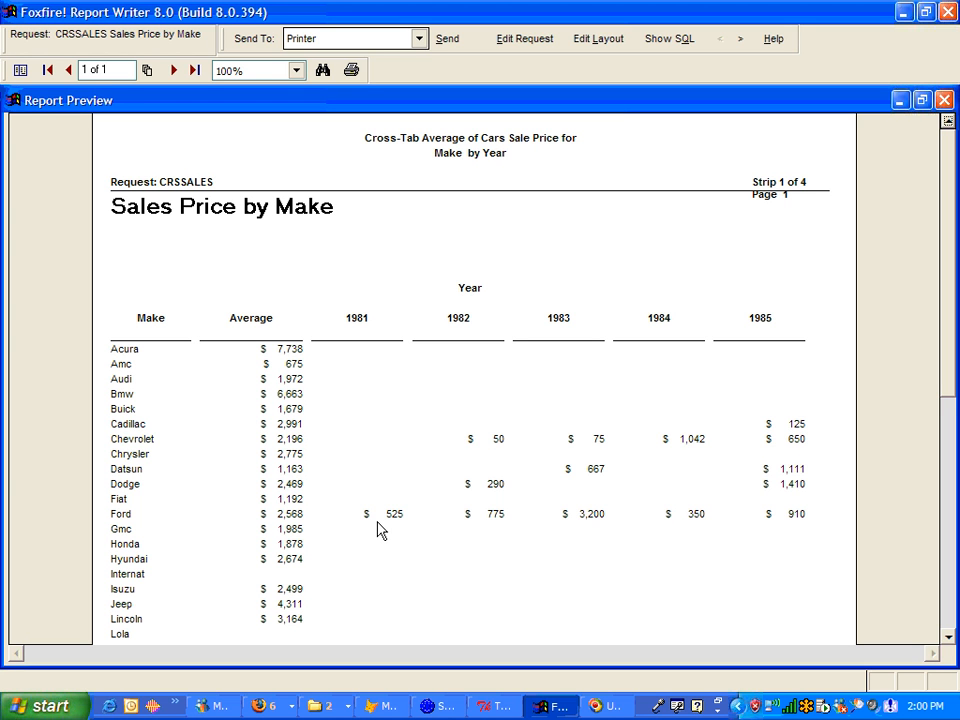
Step: Send the report output to Excel/XLS-Launch, saving it as crssales in the OUT folder
left_click(419, 40)
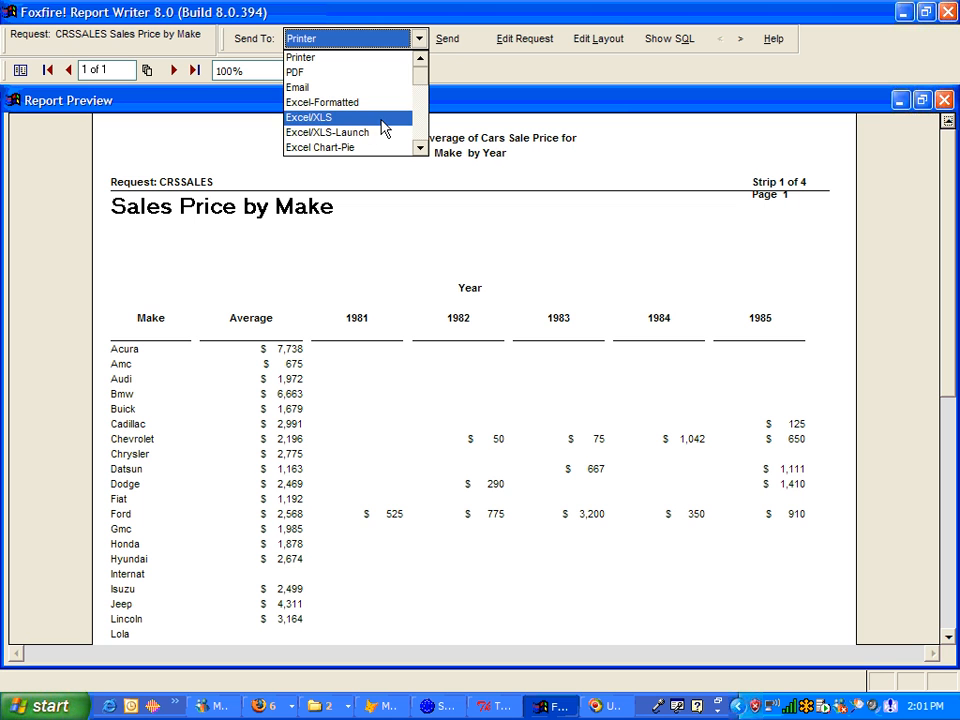
left_click(420, 148)
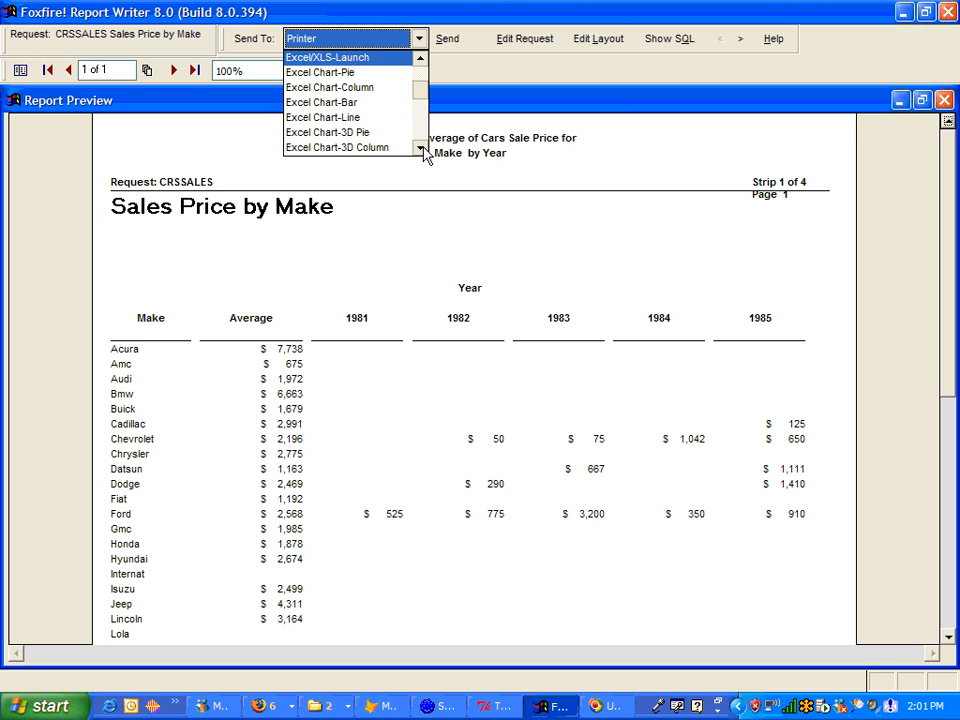
double_click(421, 148)
double_click(421, 148)
left_click(421, 148)
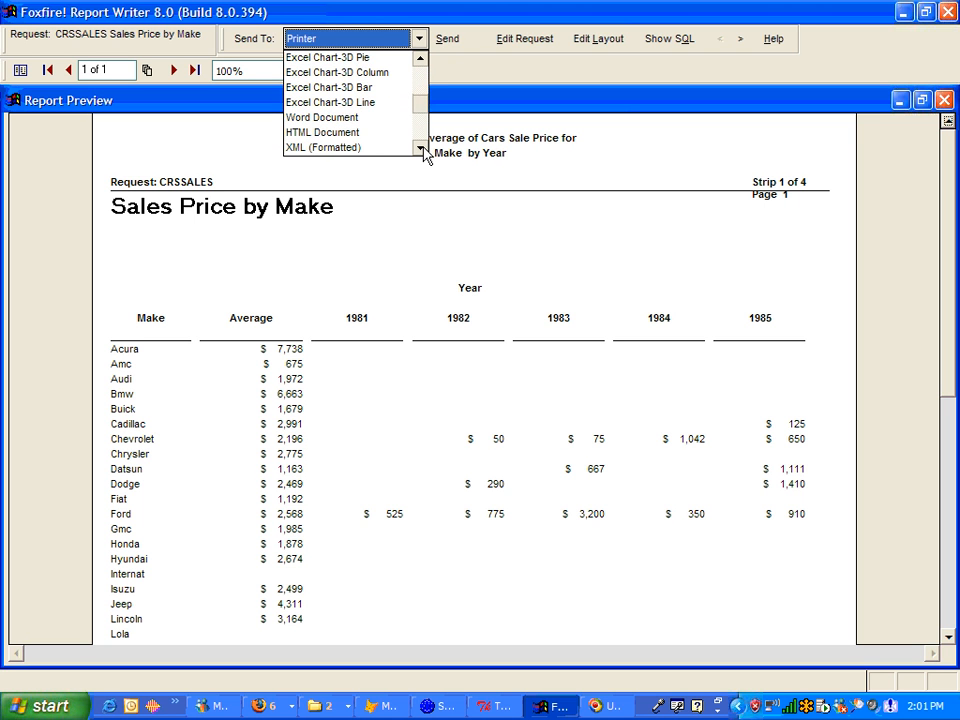
left_click(420, 95)
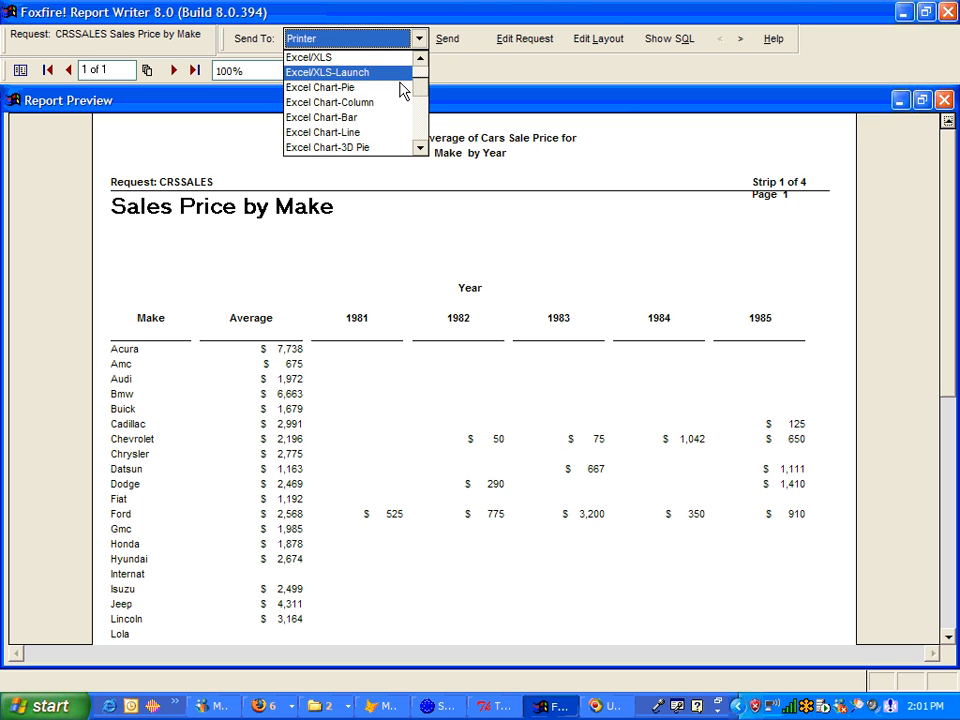
left_click(343, 72)
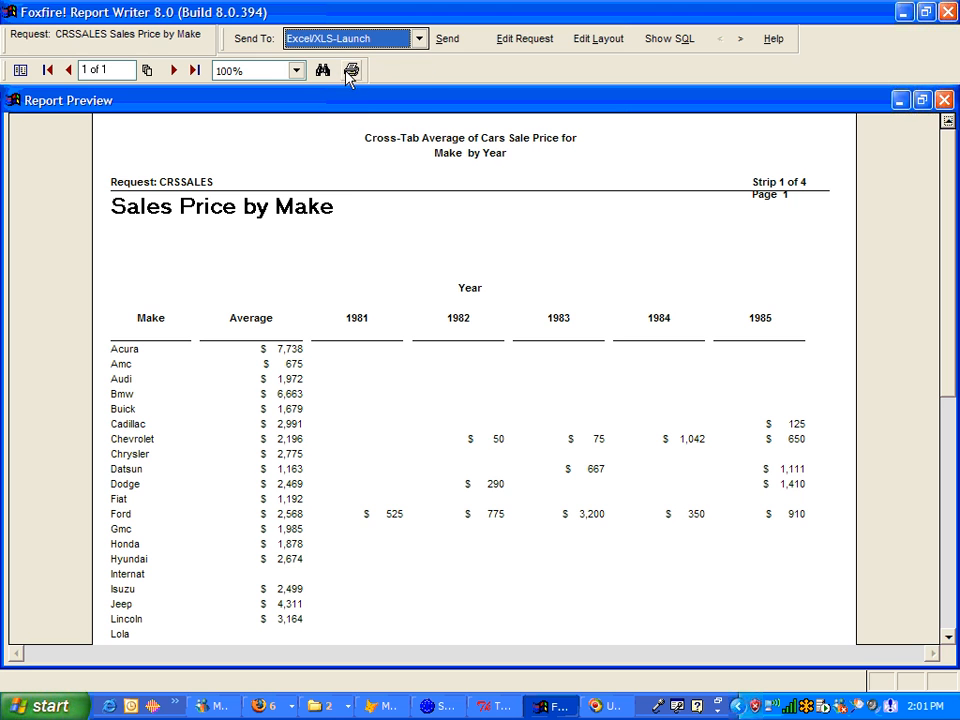
left_click(445, 42)
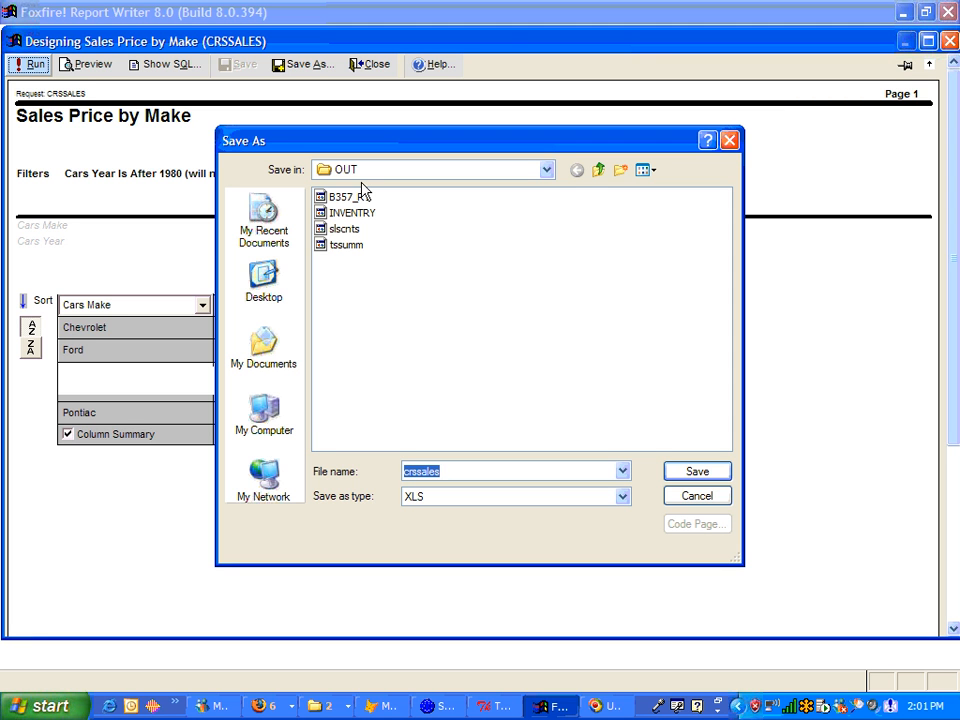
left_click(697, 475)
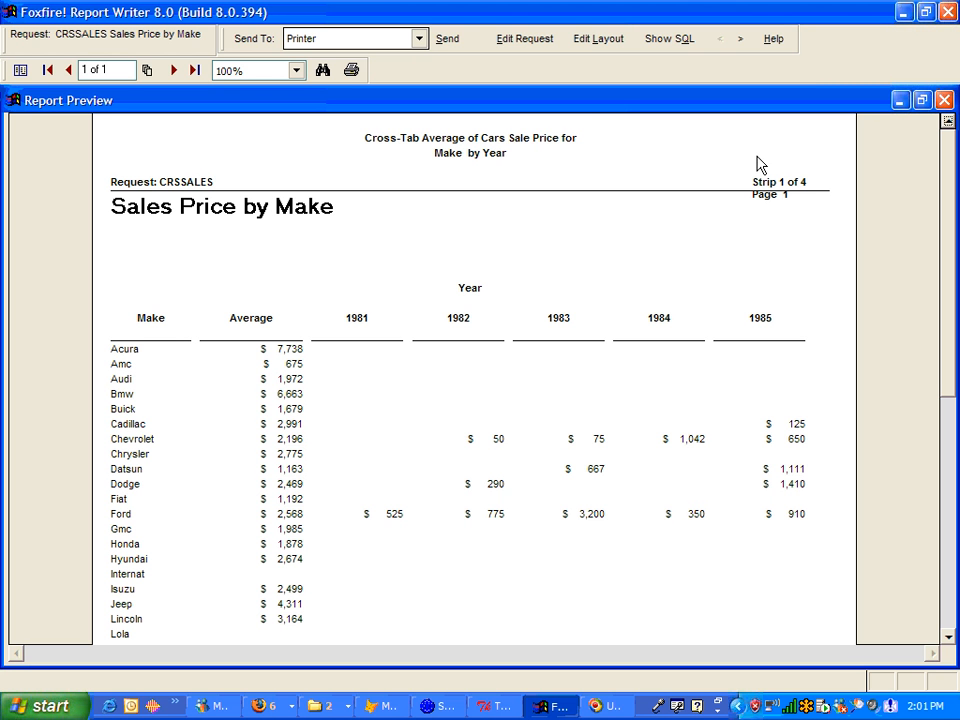
Step: Close the report preview
left_click(419, 40)
left_click(446, 10)
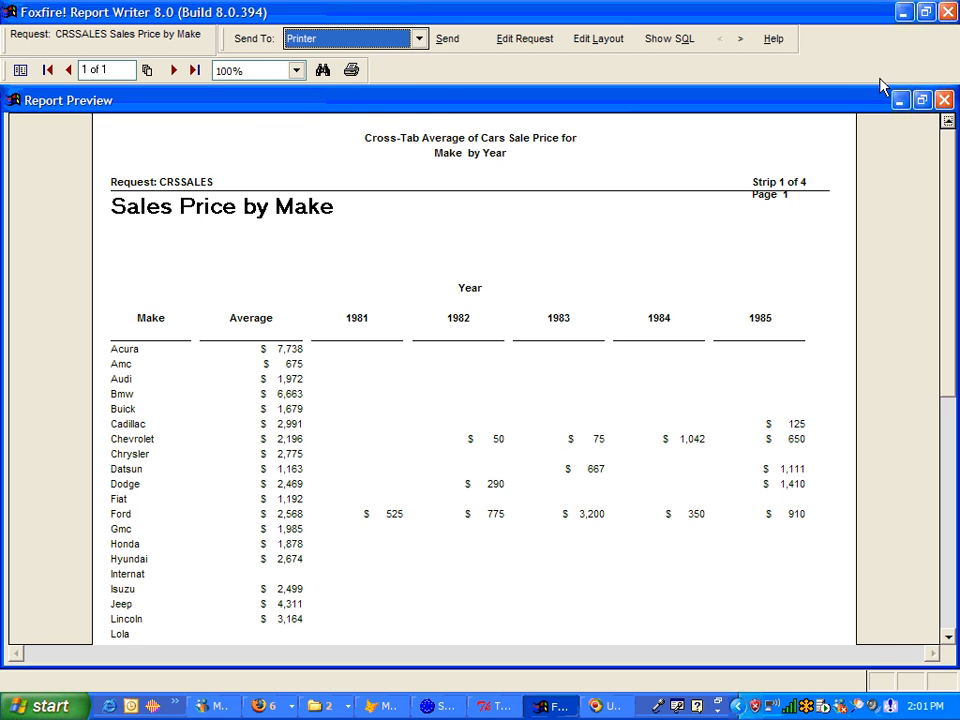
left_click(944, 101)
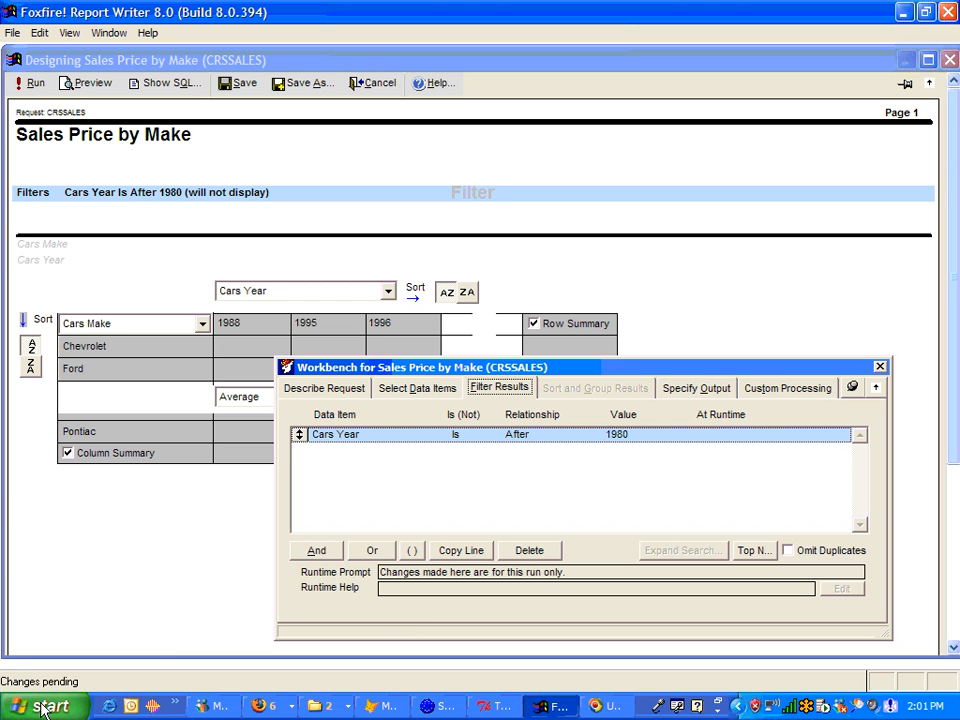
Step: Switch to Excel by launching it from the Run prompt
key("super+r")
type("excel")
key("Return")
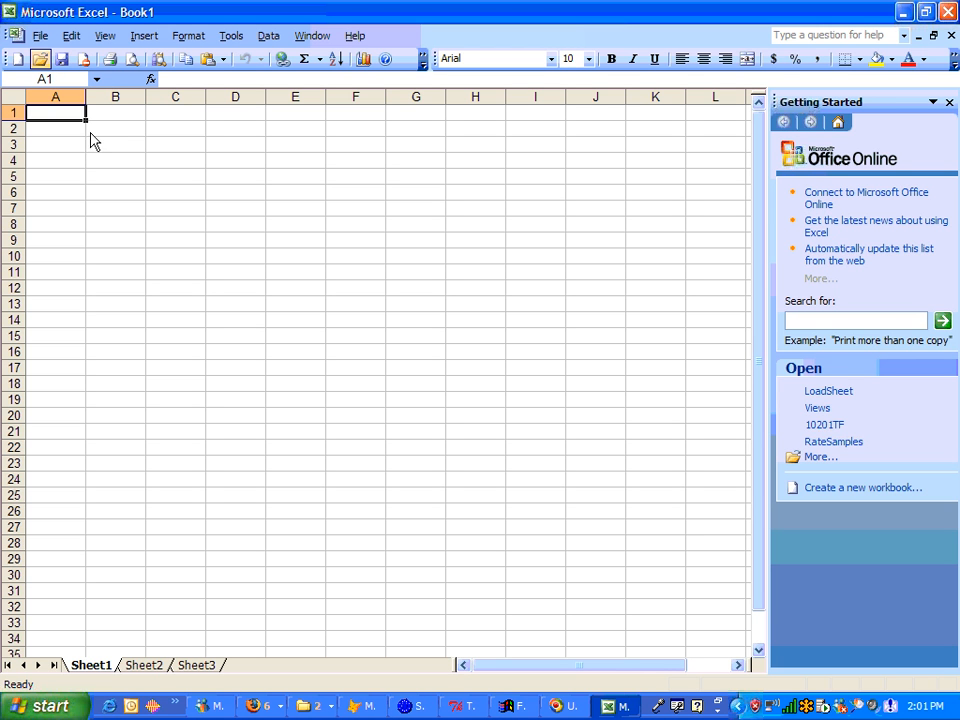
Step: Open the exported CRSSALES workbook from the c:\ff80\out folder
left_click(39, 58)
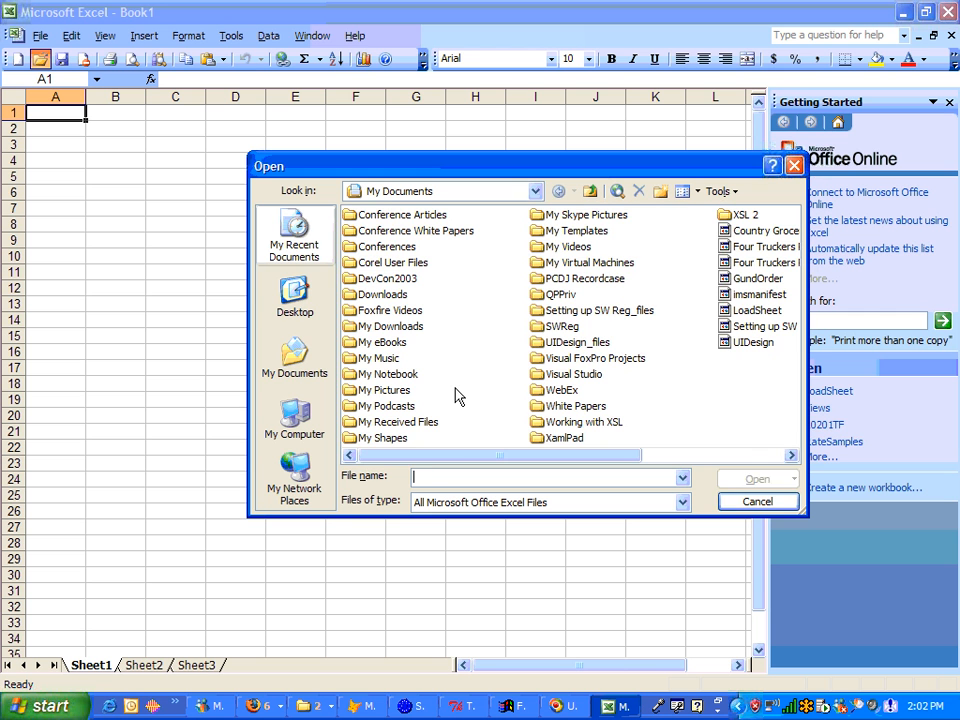
type("c:")
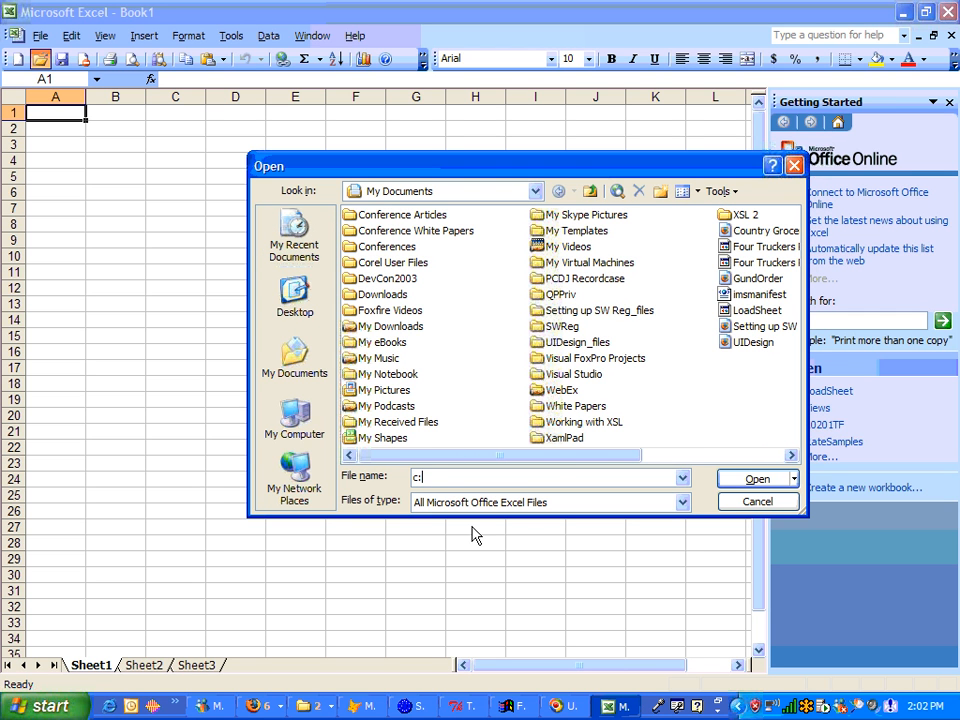
type("\\ff80\\oUT\\")
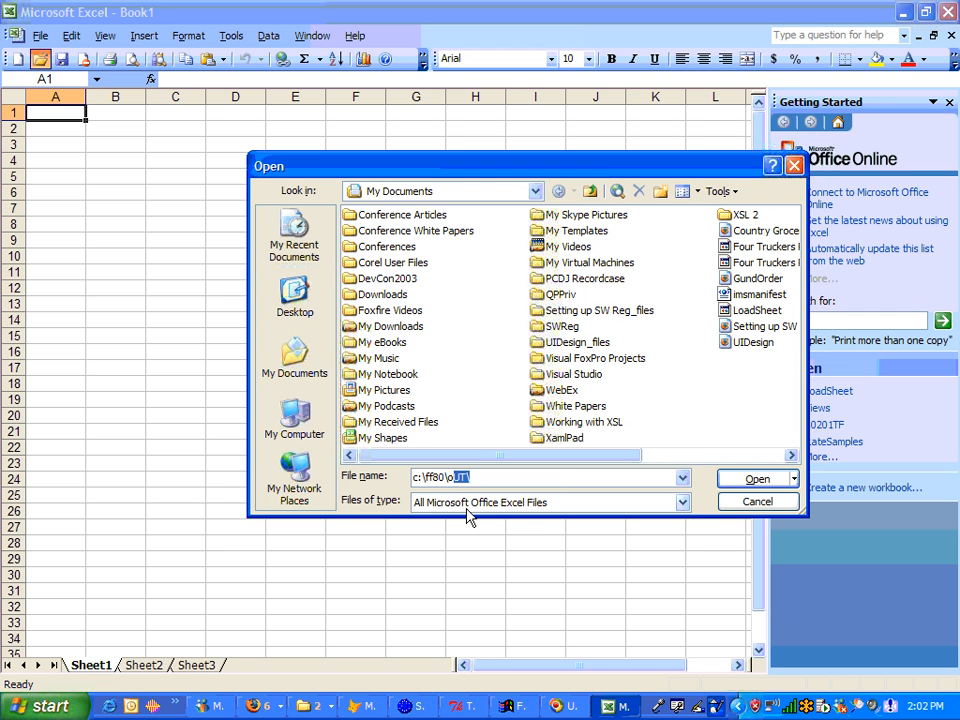
key("Return")
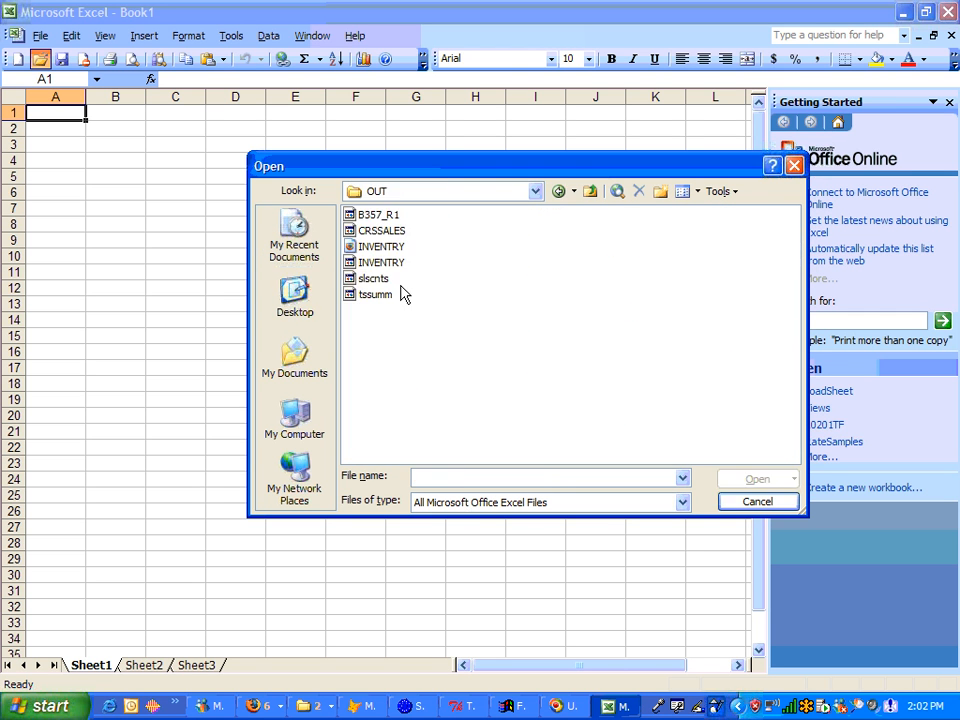
double_click(365, 230)
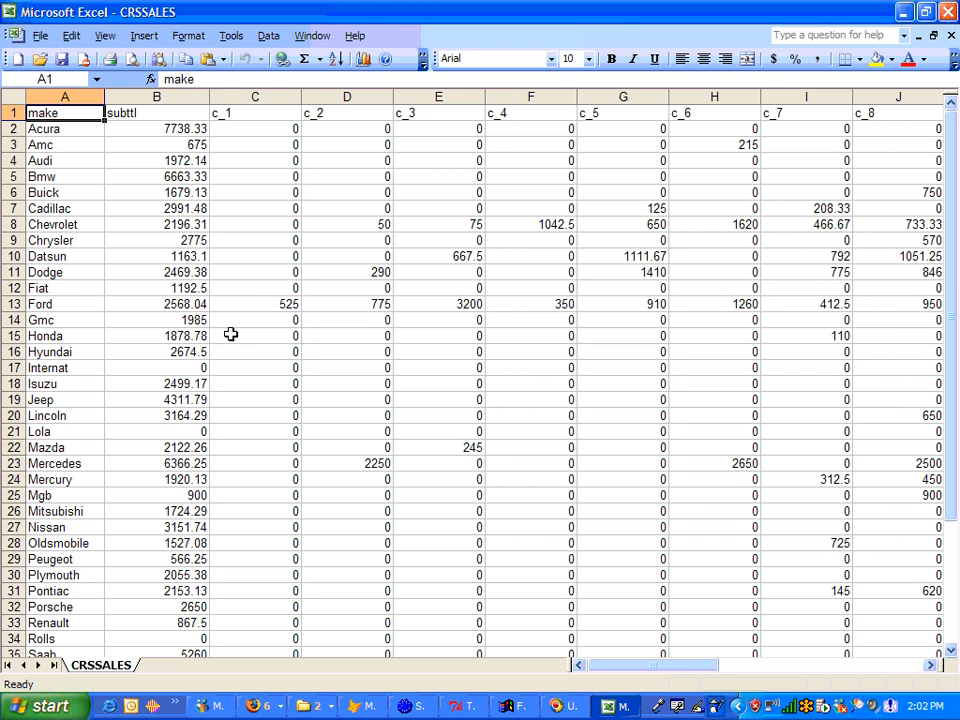
Step: Close Excel and return the workbench to the Select Data Items settings
left_click(949, 14)
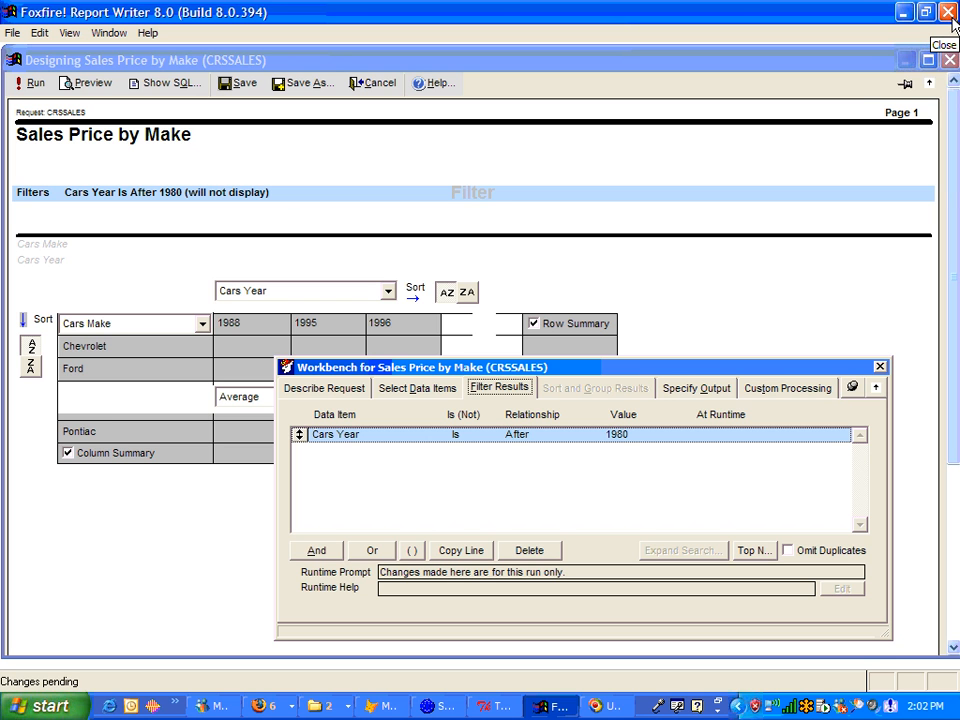
left_click(415, 390)
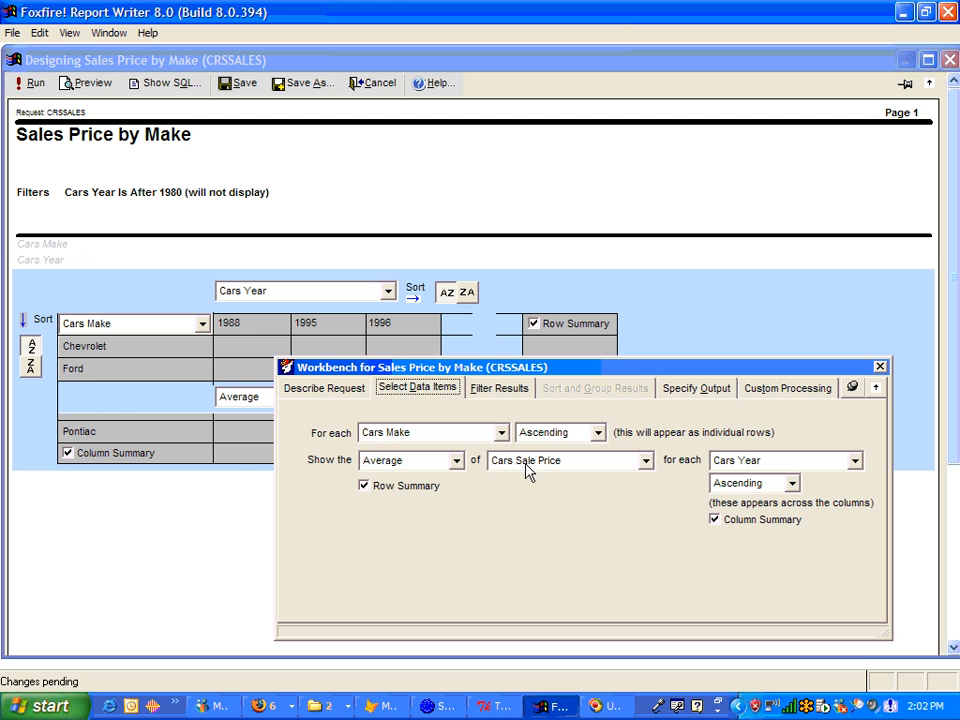
Step: Save the request and close the report designer
left_click(226, 88)
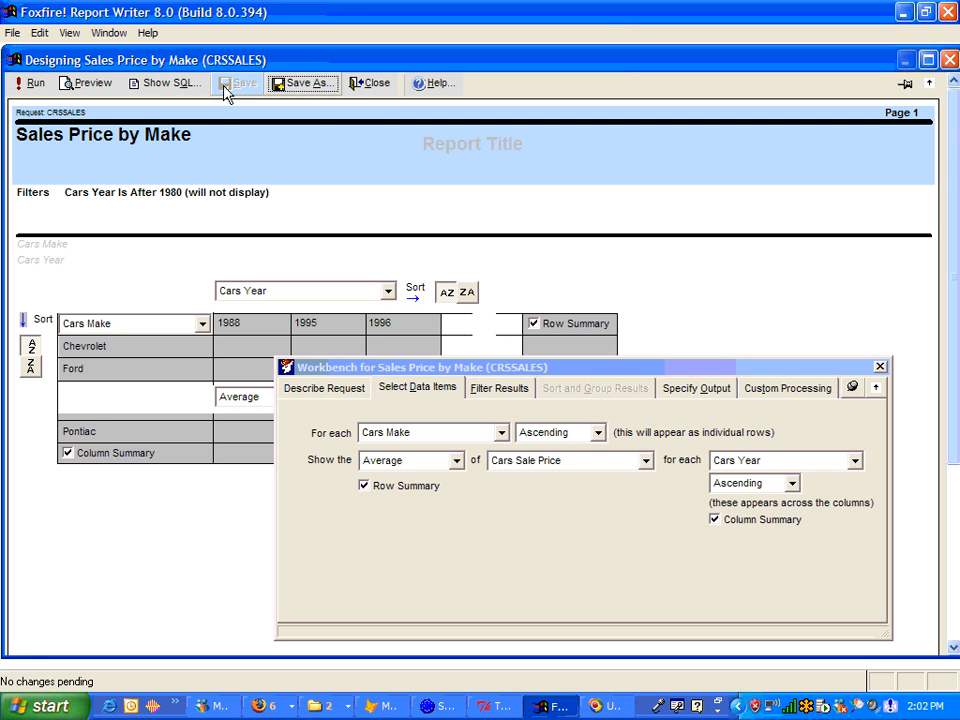
left_click(367, 84)
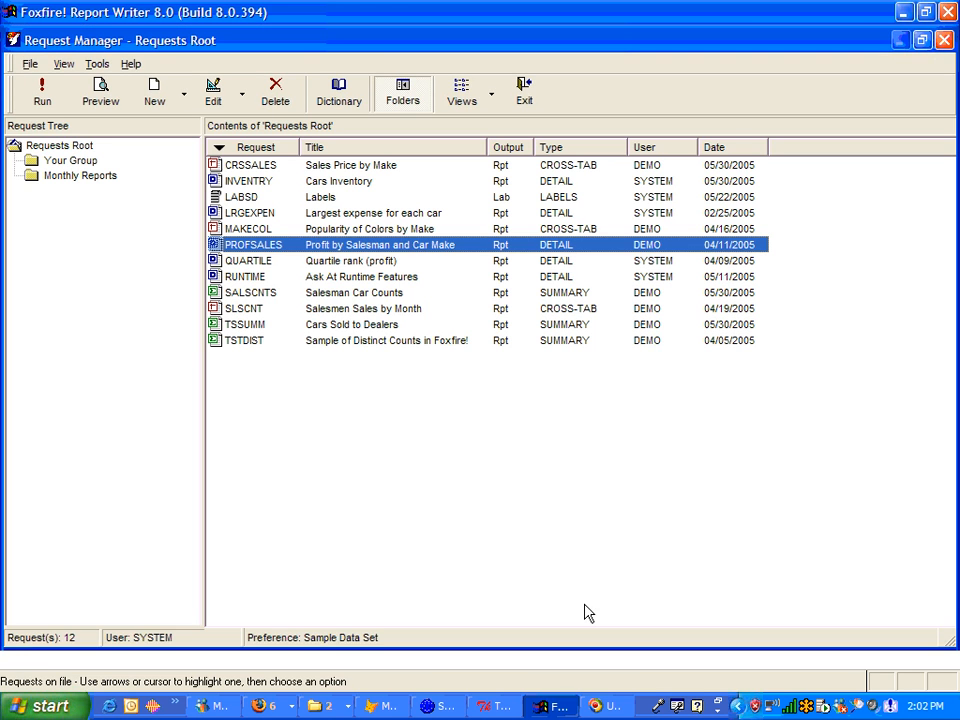